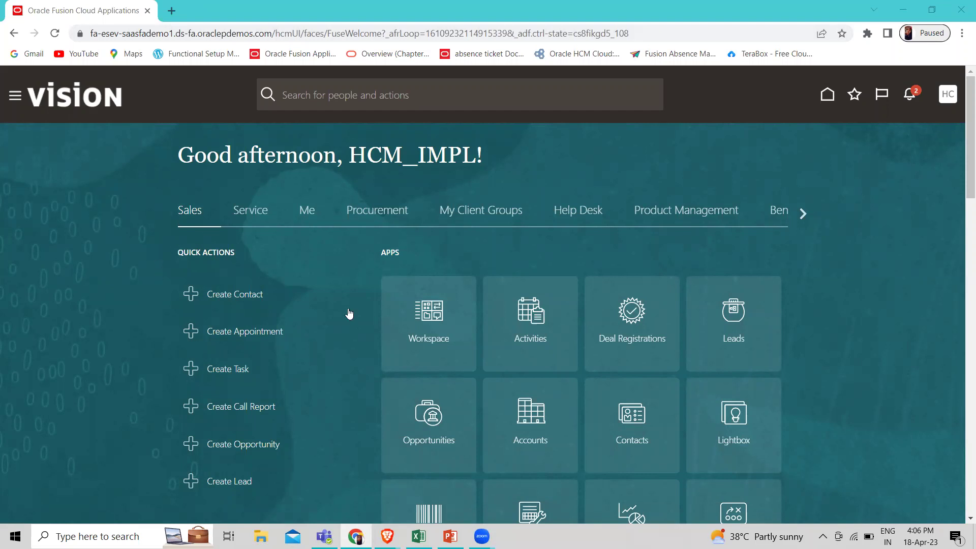
Open Performance Template Sections from the Performance area of My Client Groups and start creating a new section.
click(460, 213)
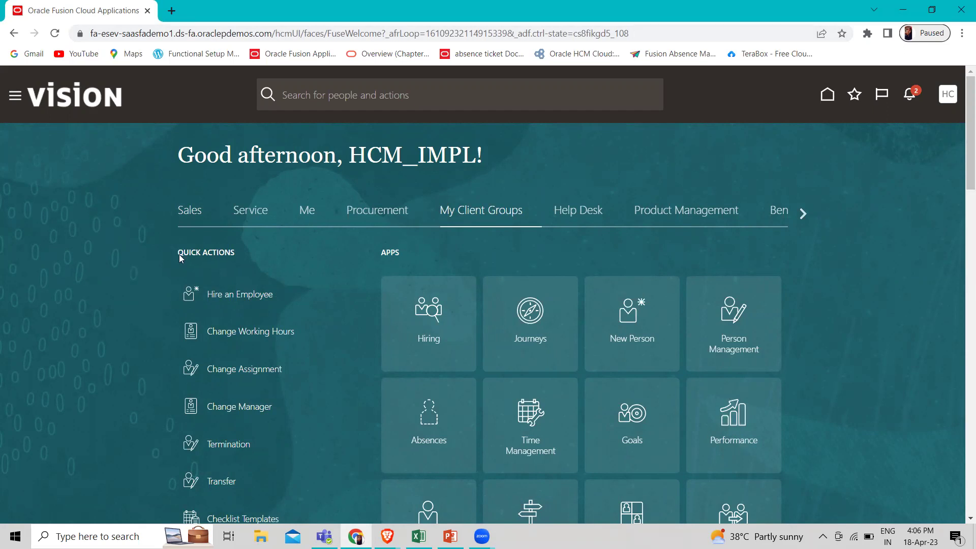
click(724, 431)
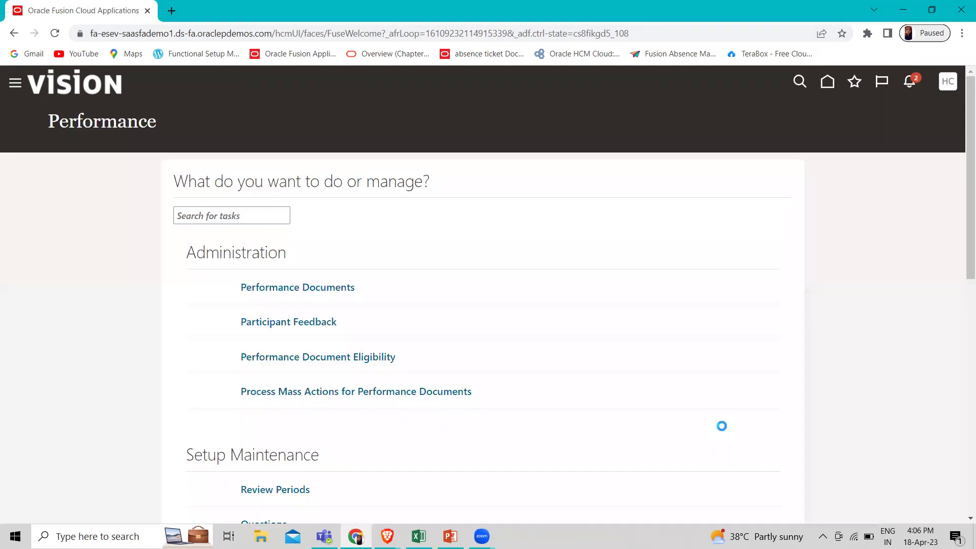
scroll(724, 431, down, 10)
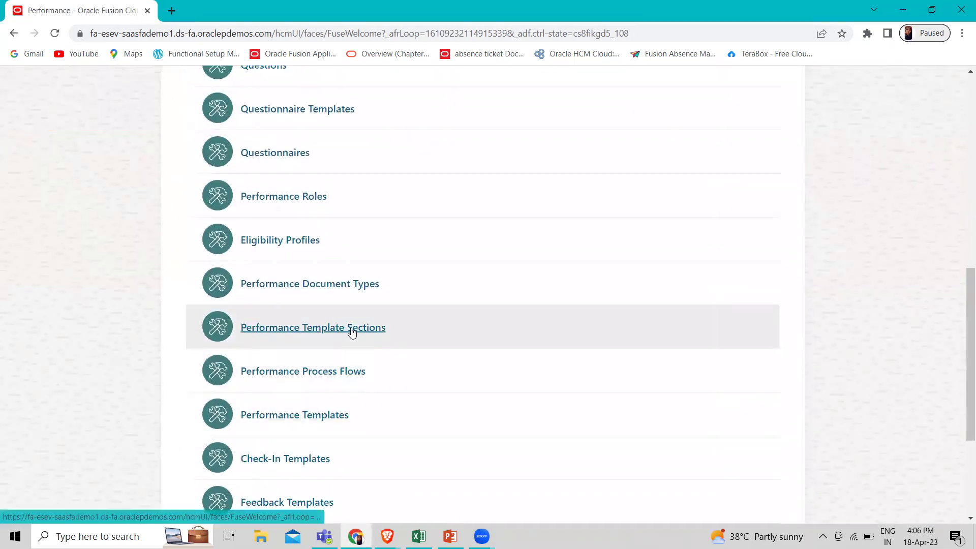
click(351, 328)
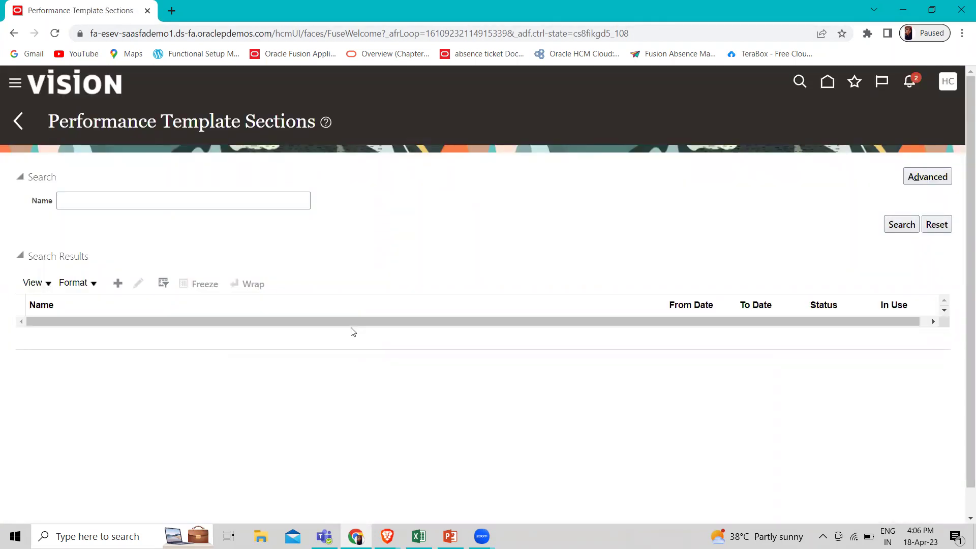
click(122, 279)
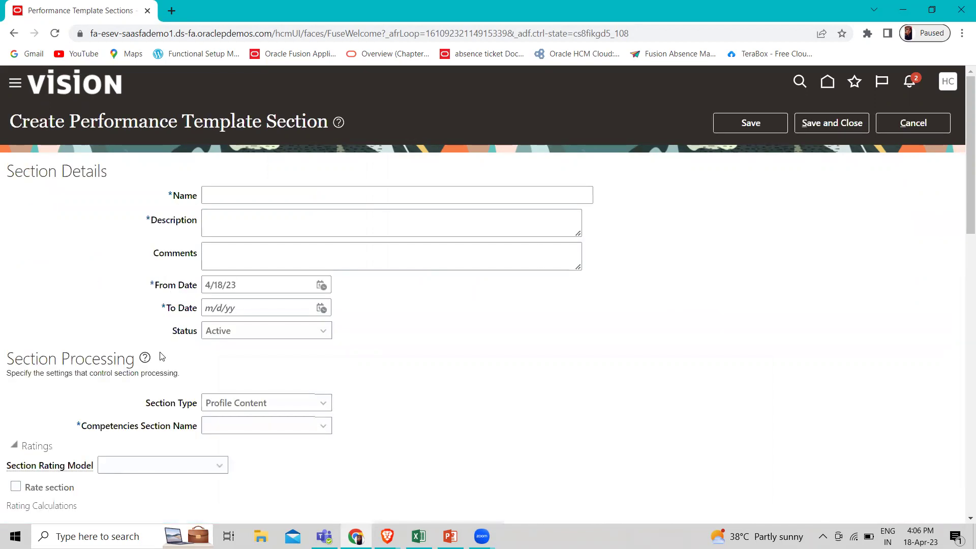
Review the section detail fields and the section types offered for the new template section.
click(223, 196)
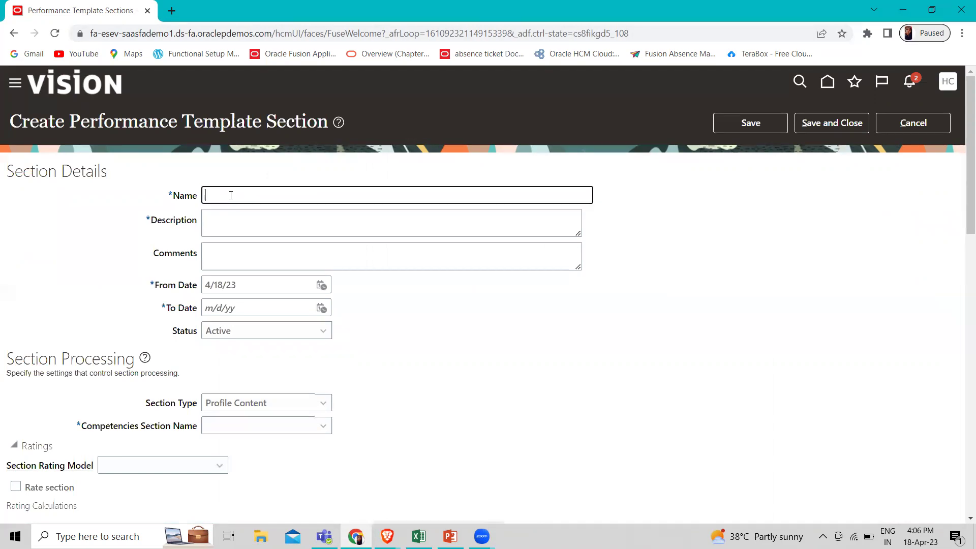
click(242, 232)
scroll(268, 376, down, 1)
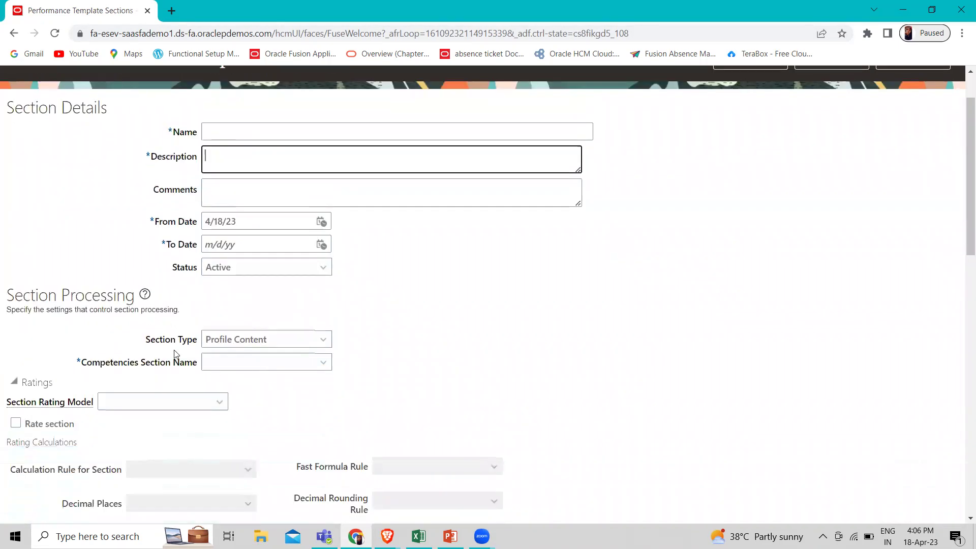
click(290, 341)
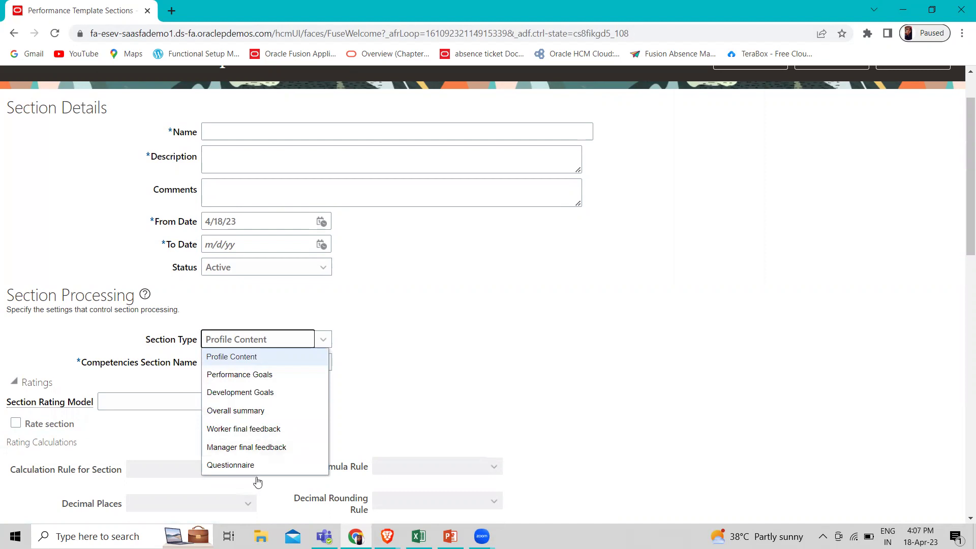
click(140, 430)
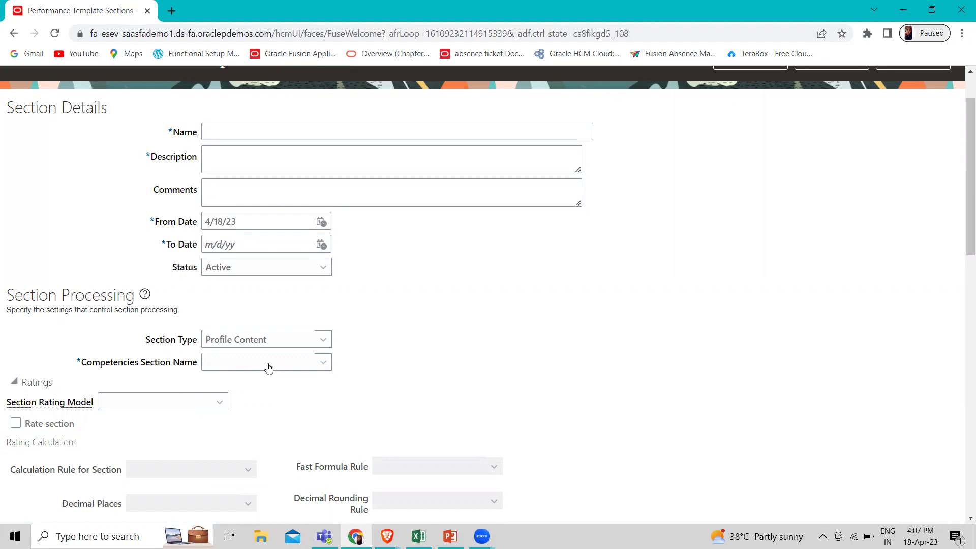
click(296, 342)
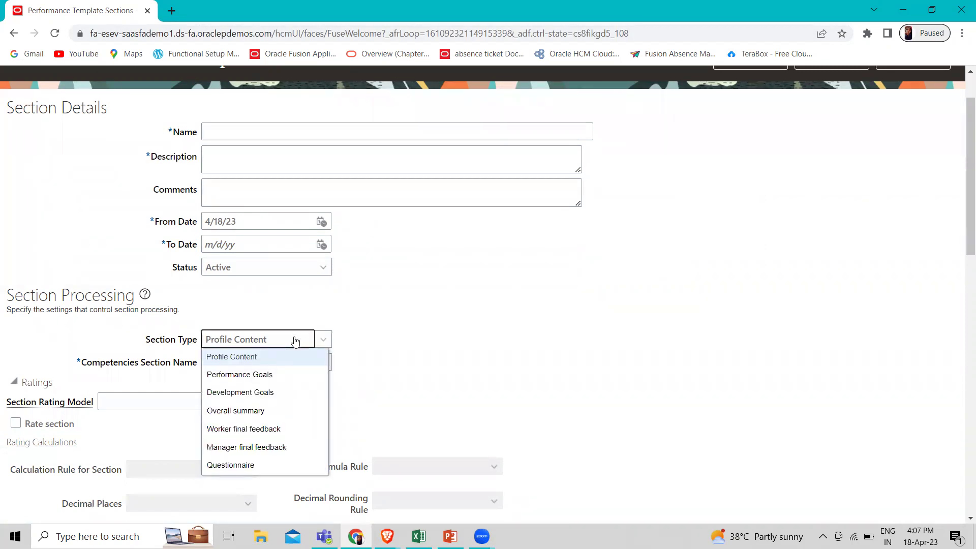
click(161, 395)
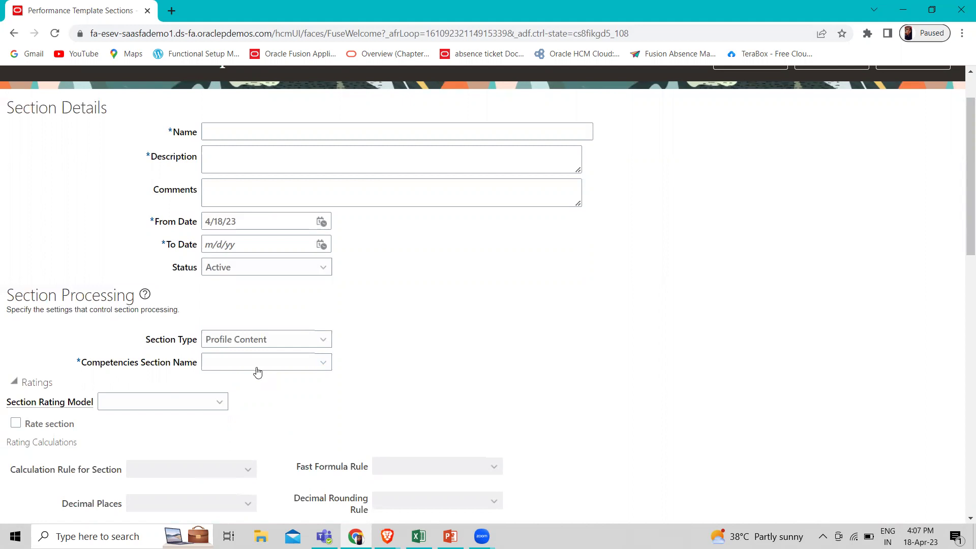
Set the Competencies Section Name to Competencies.
click(258, 371)
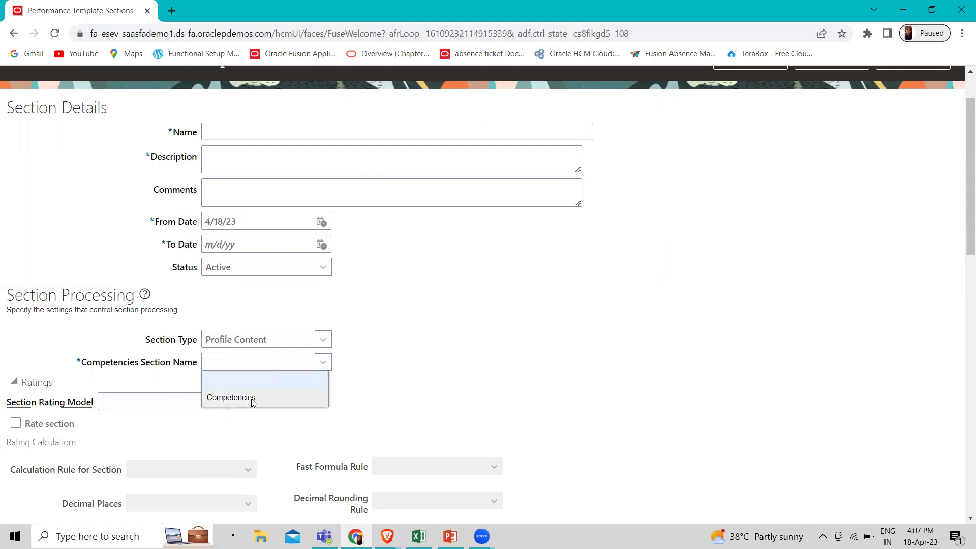
click(231, 397)
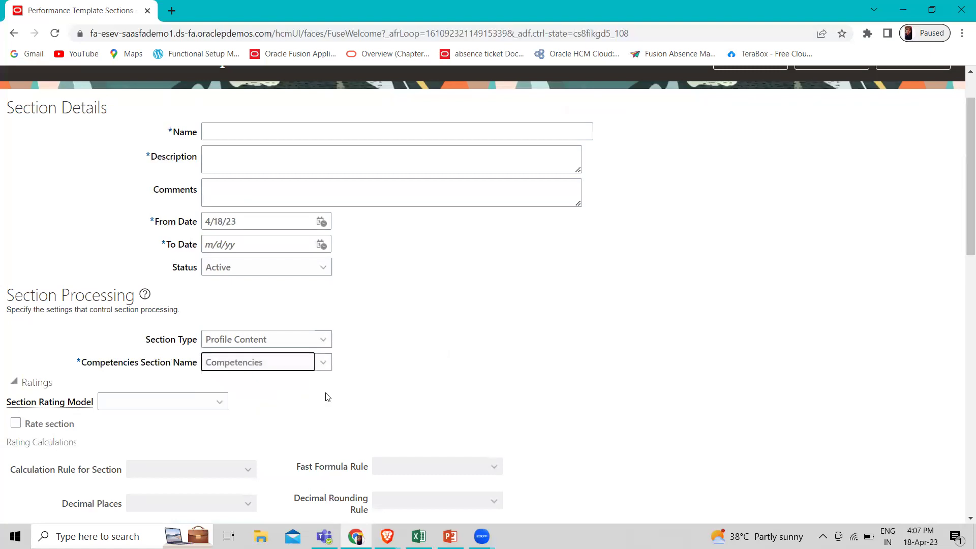
Examine the rating models and section types available for the Profile Content section.
scroll(273, 380, down, 1)
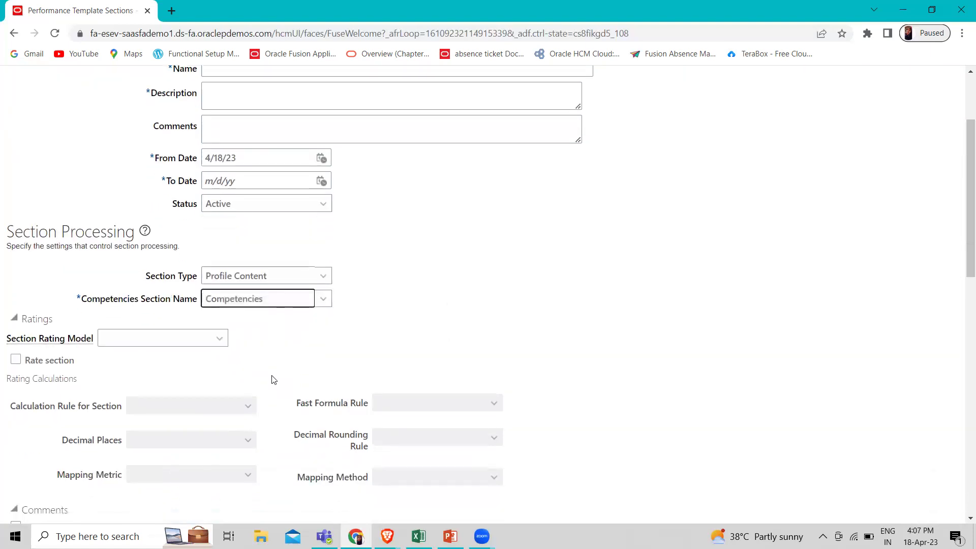
scroll(270, 381, down, 2)
scroll(157, 273, up, 1)
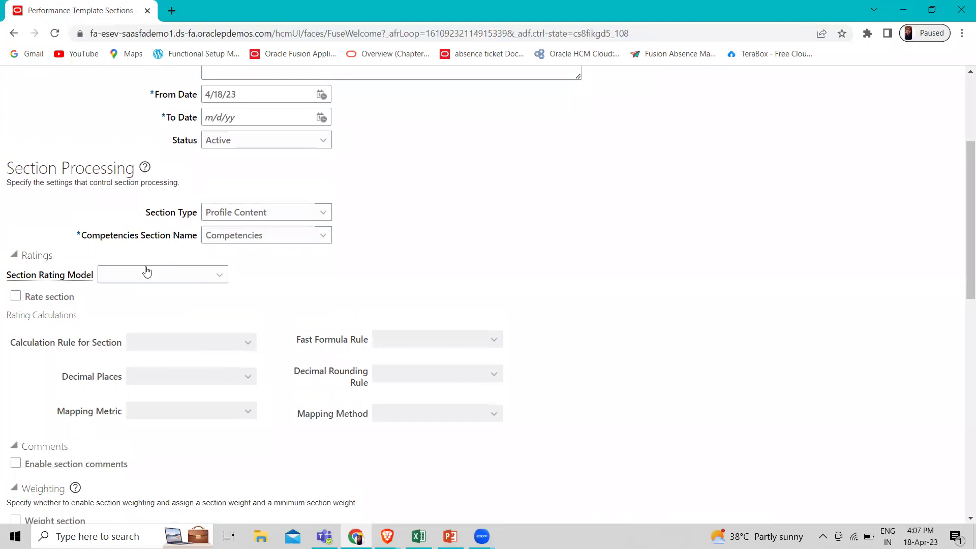
click(146, 275)
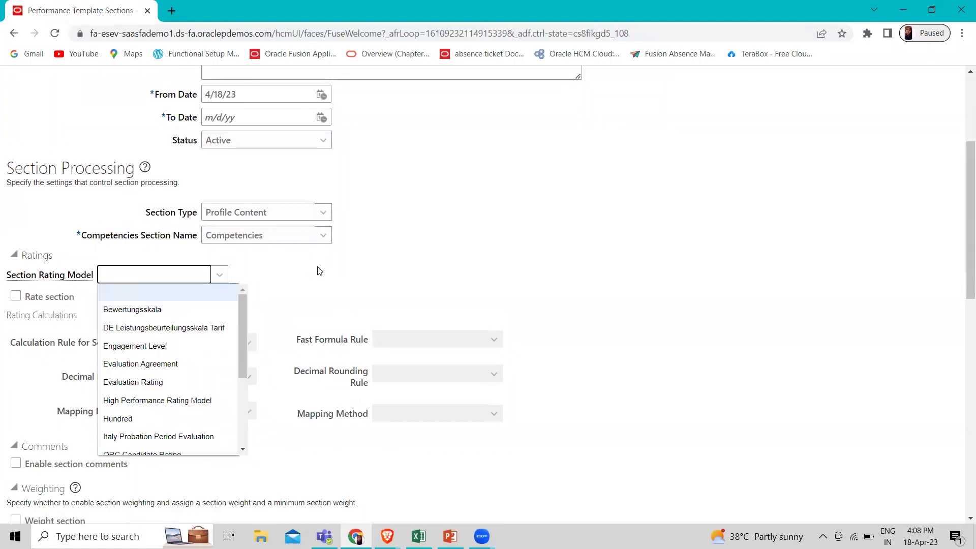
click(357, 283)
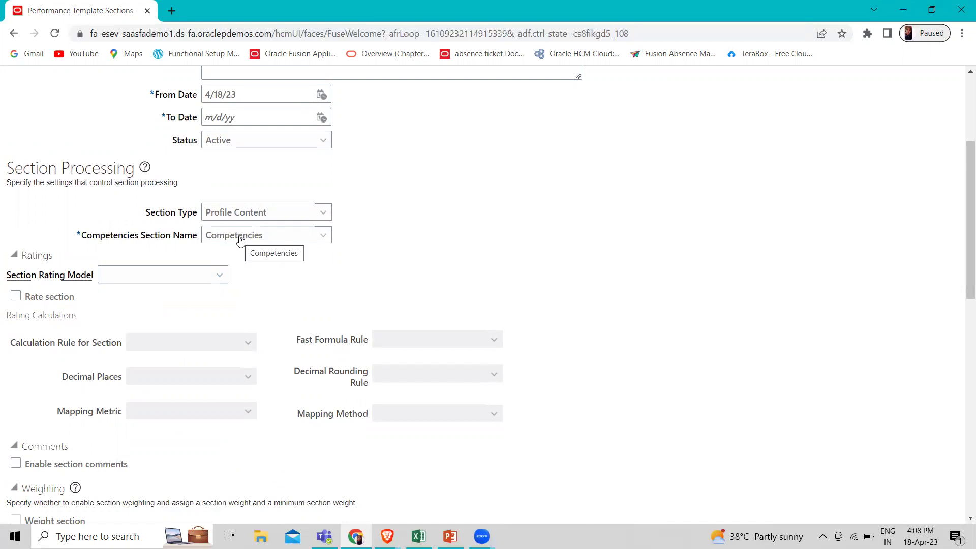
click(278, 213)
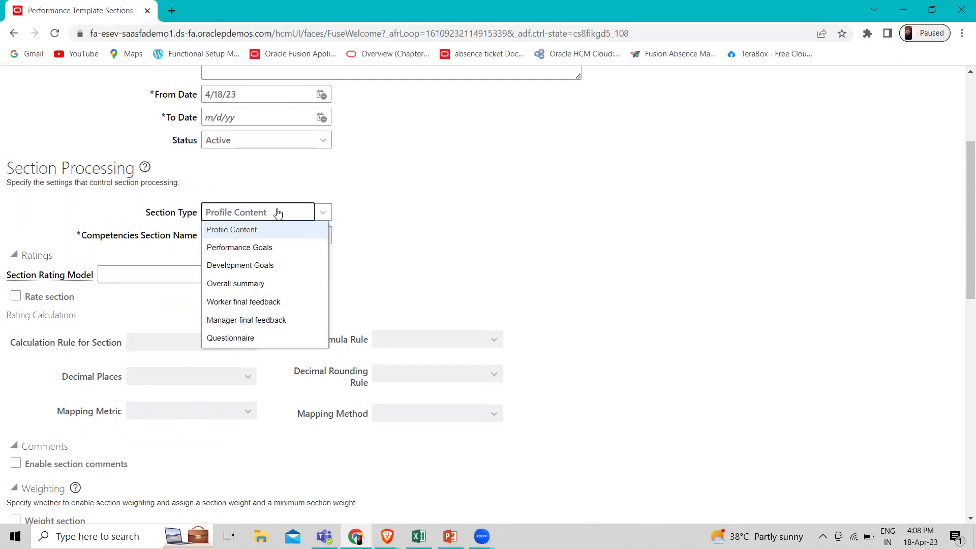
click(137, 304)
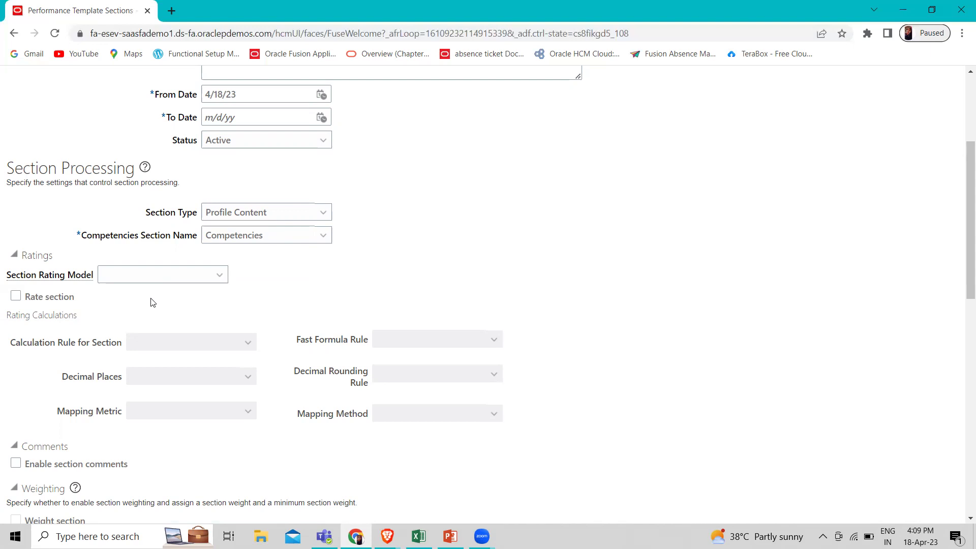
click(158, 276)
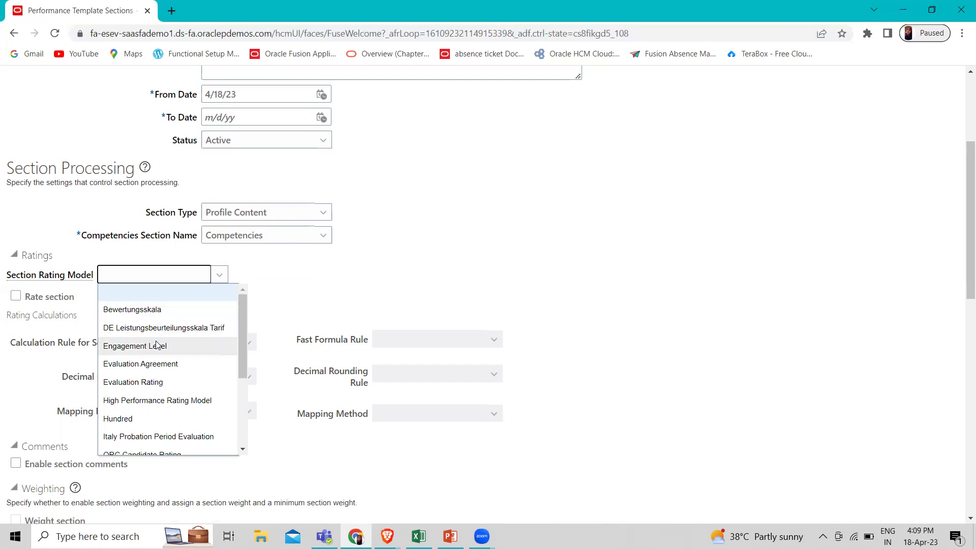
scroll(157, 345, down, 3)
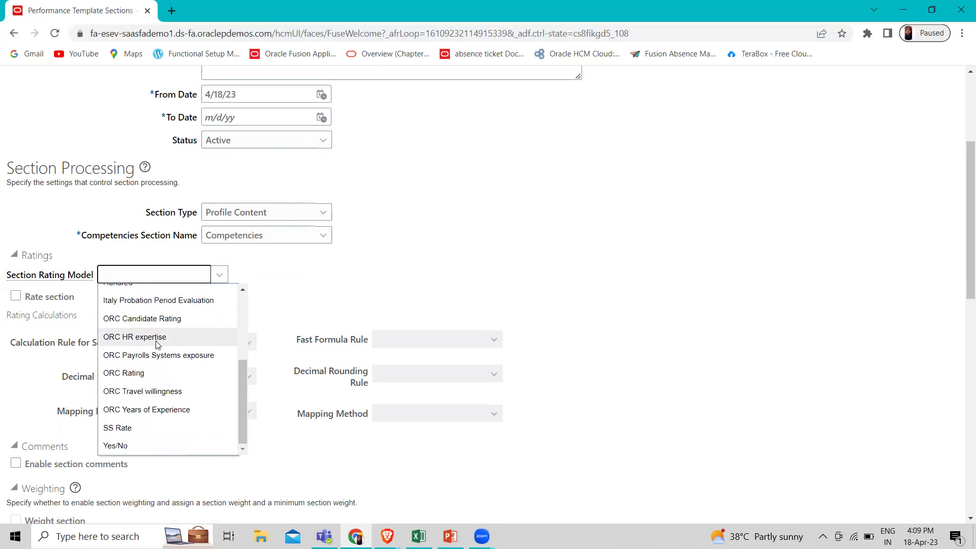
scroll(157, 345, down, 2)
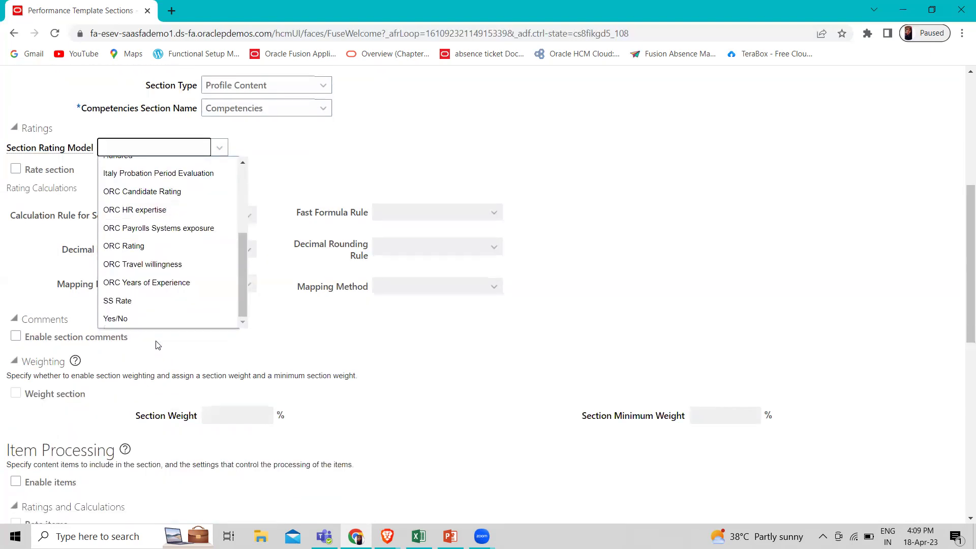
scroll(443, 215, up, 1)
click(443, 218)
Try the Performance Goals, Development Goals and Overall summary section types in turn to compare their processing settings.
click(326, 153)
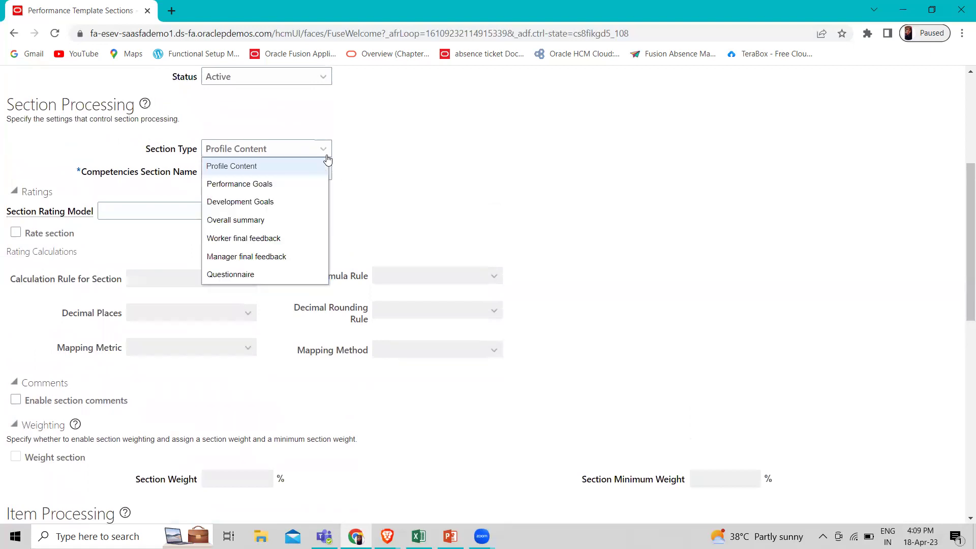
click(312, 181)
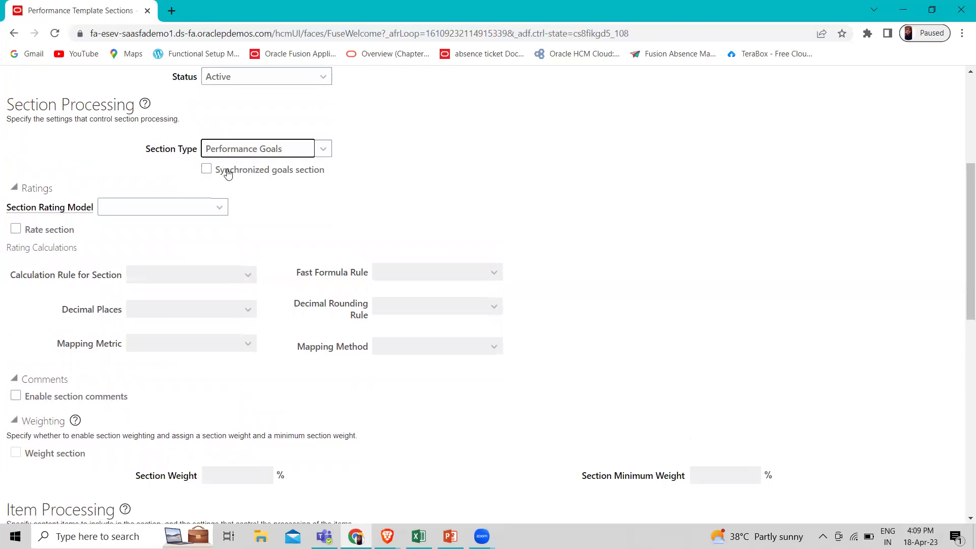
click(216, 206)
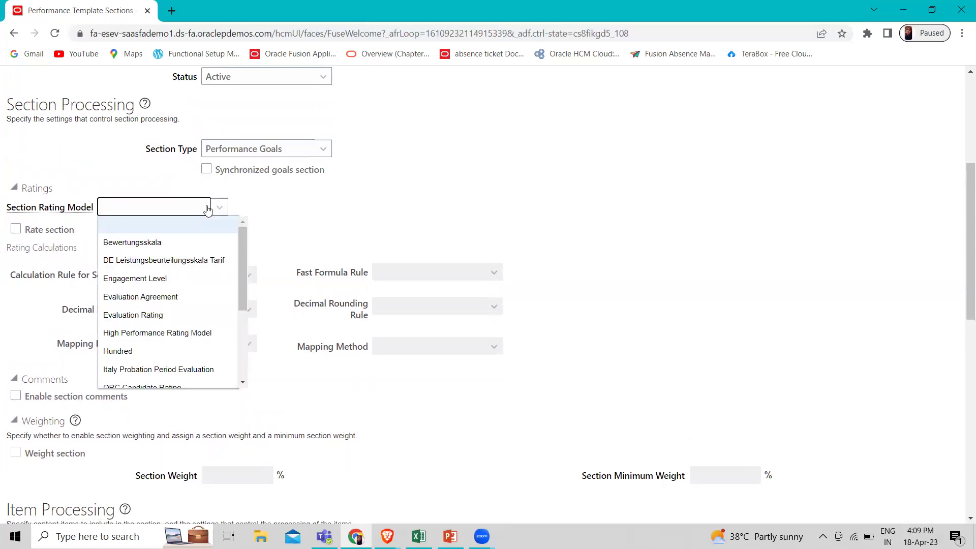
click(352, 238)
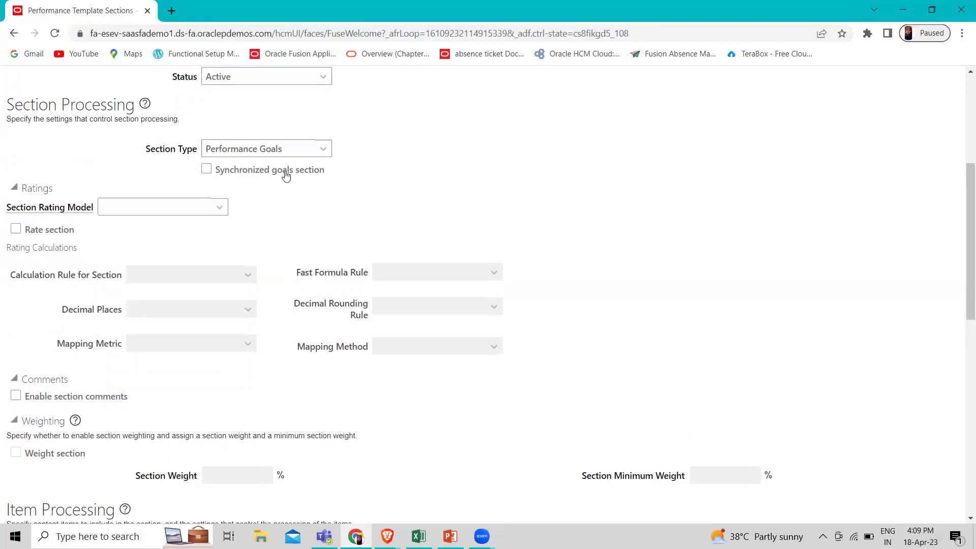
click(300, 153)
click(279, 204)
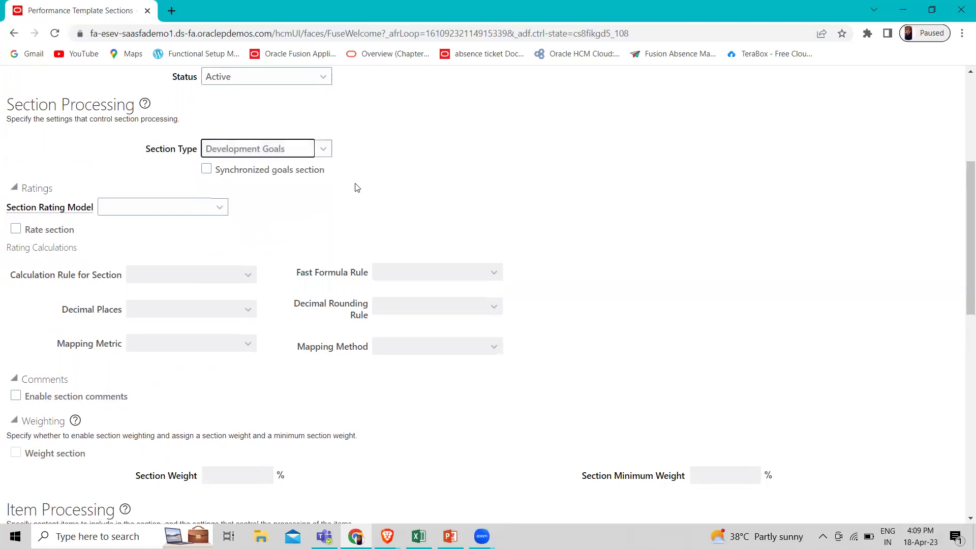
click(321, 151)
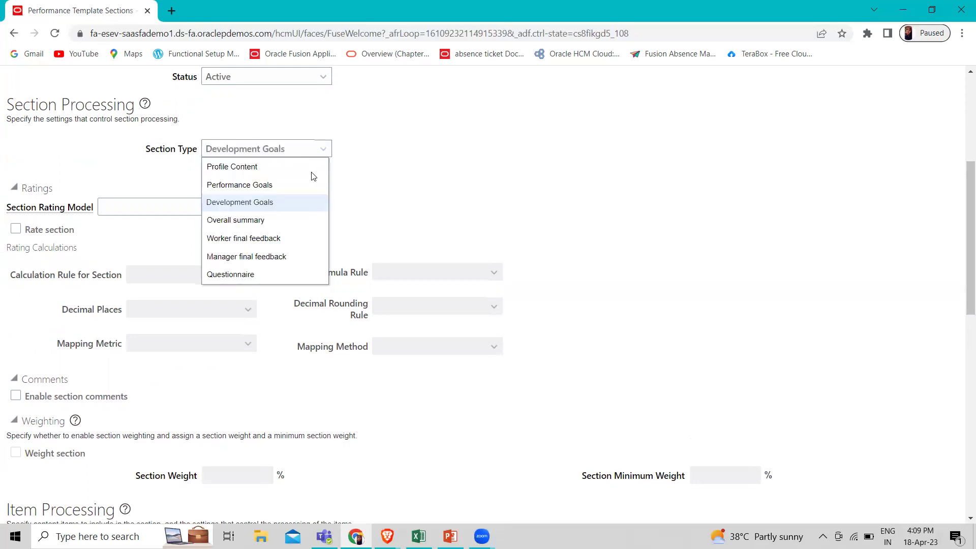
click(288, 221)
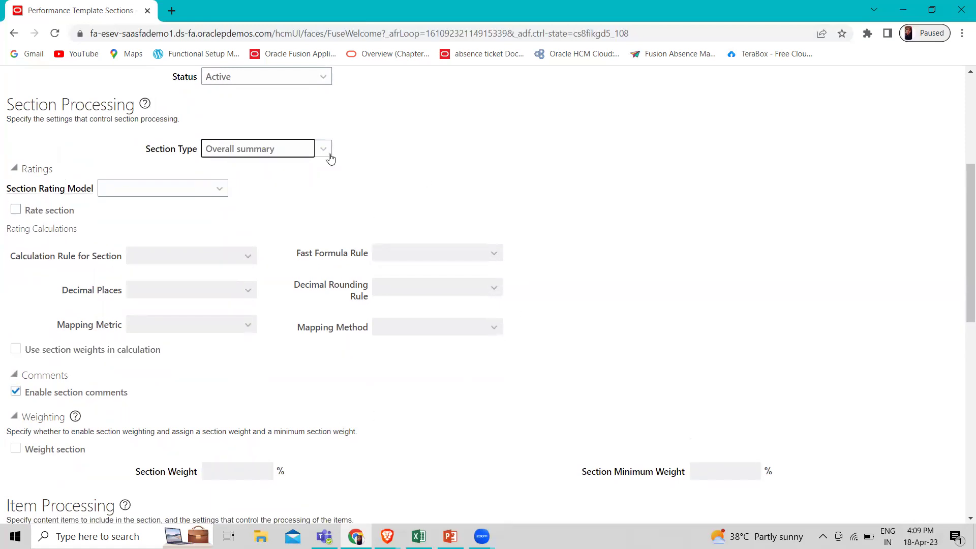
Set the section type to Performance Goals and the section rating model to High Performance Rating Model.
click(324, 150)
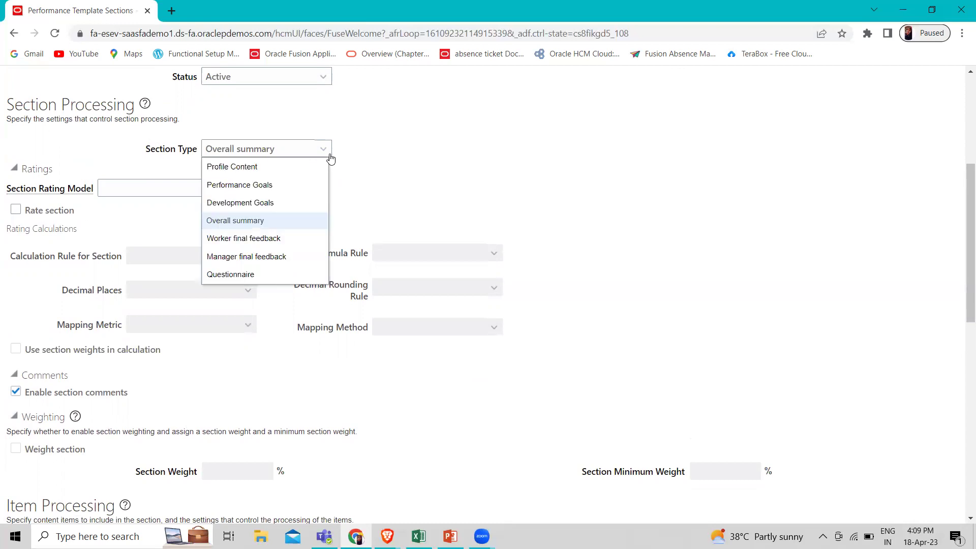
click(287, 183)
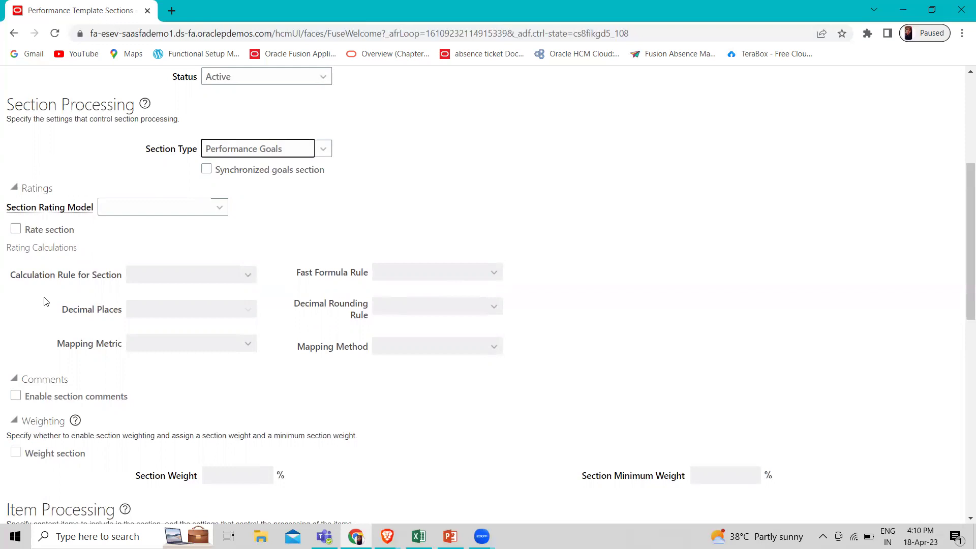
click(215, 206)
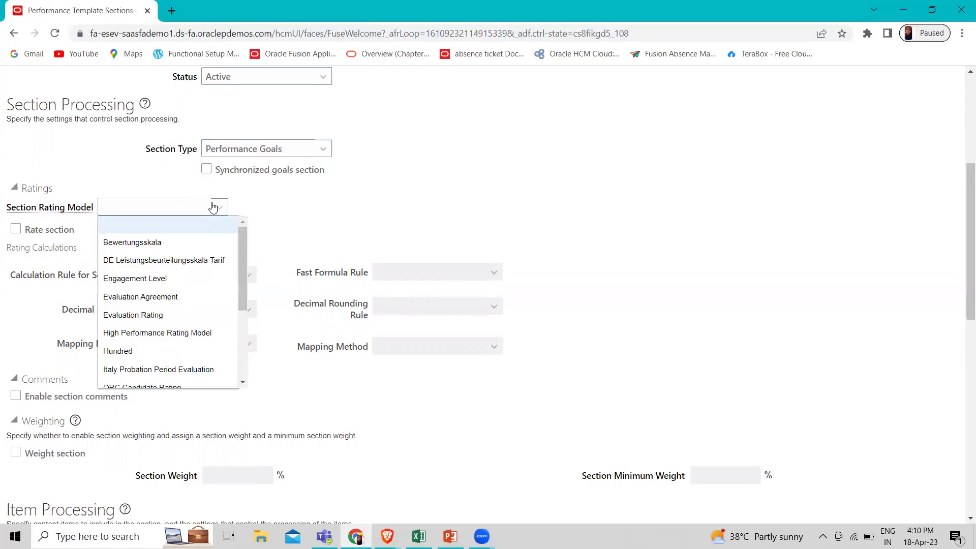
scroll(182, 312, down, 2)
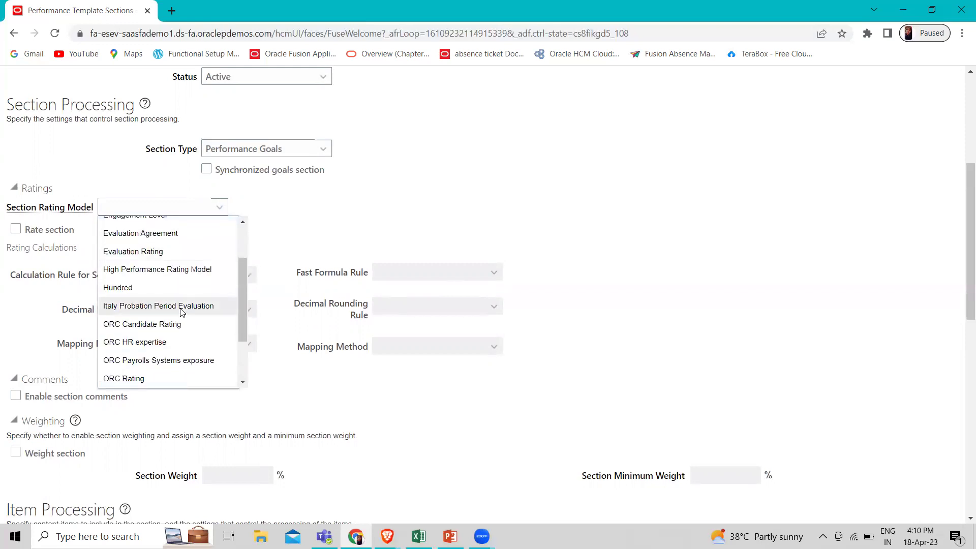
click(163, 269)
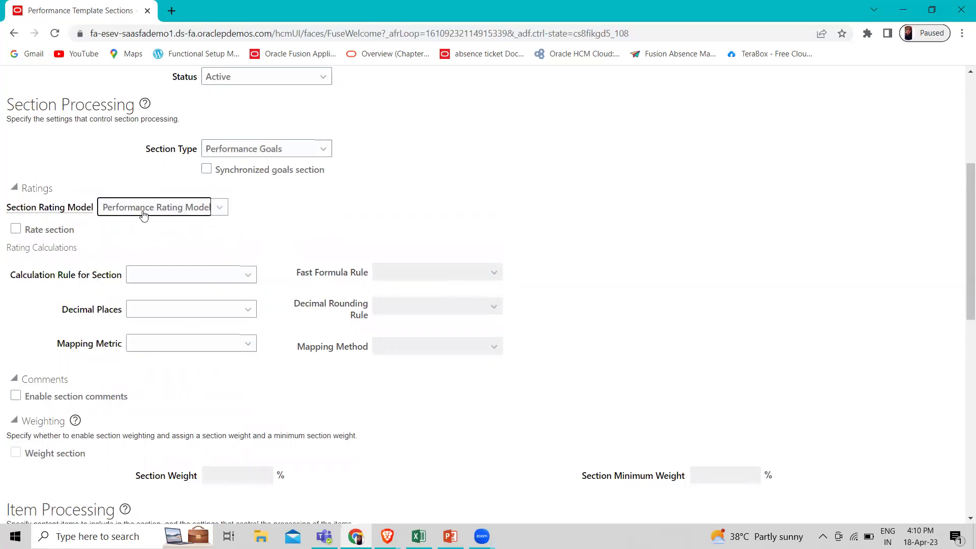
click(163, 281)
click(118, 283)
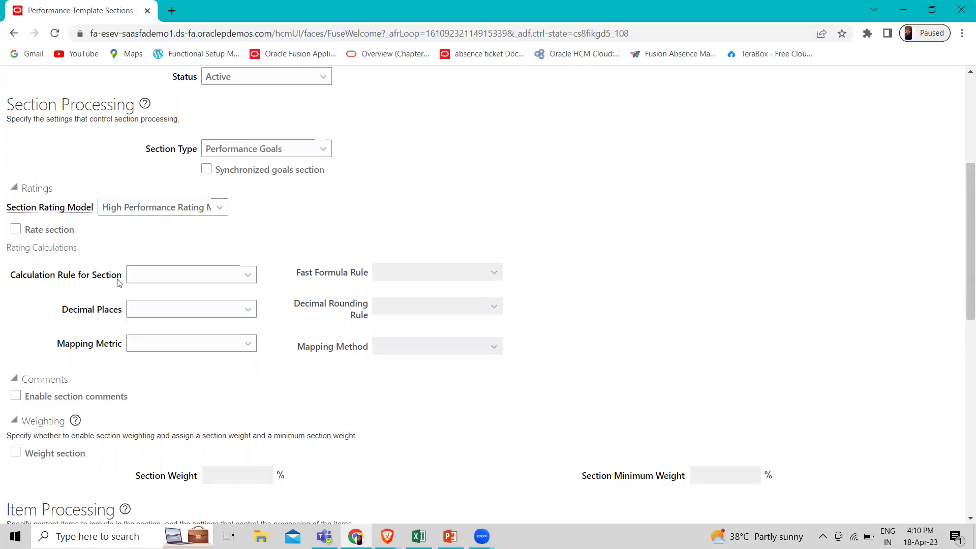
Try the Rate section option, clear it again, and switch the section type to Overall summary.
click(16, 230)
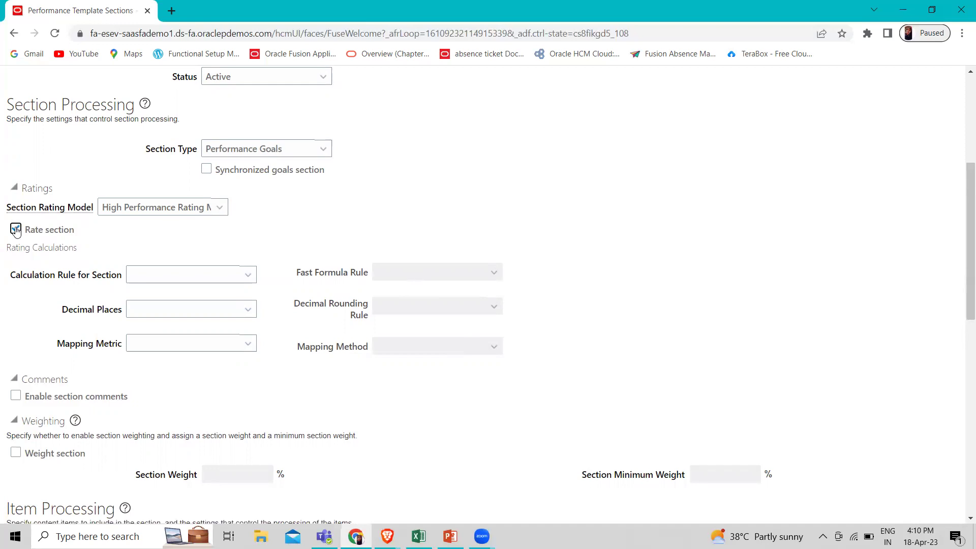
click(28, 231)
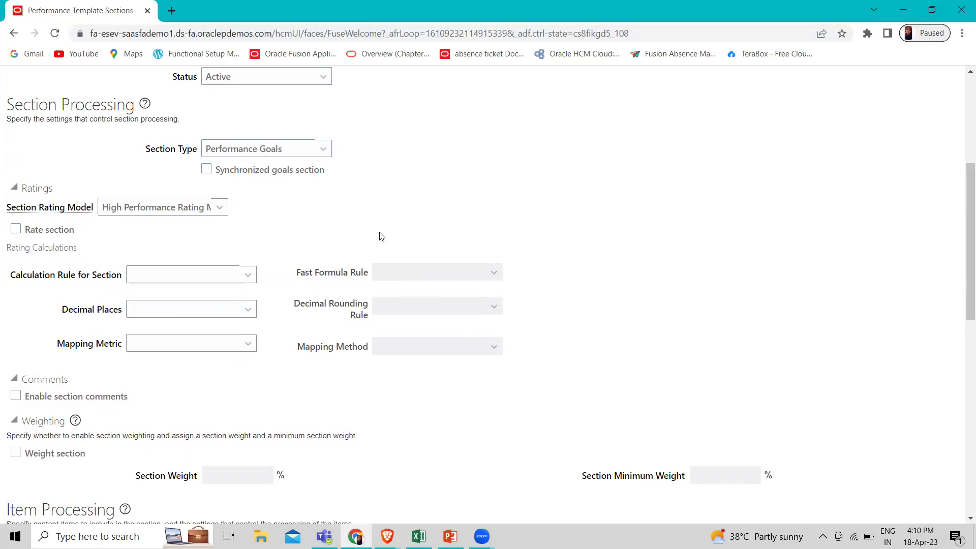
click(305, 148)
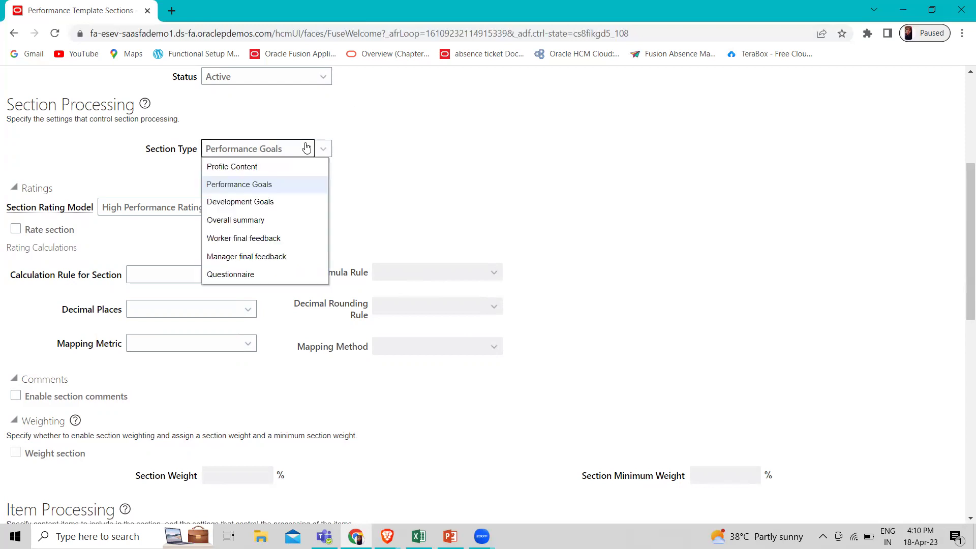
click(275, 219)
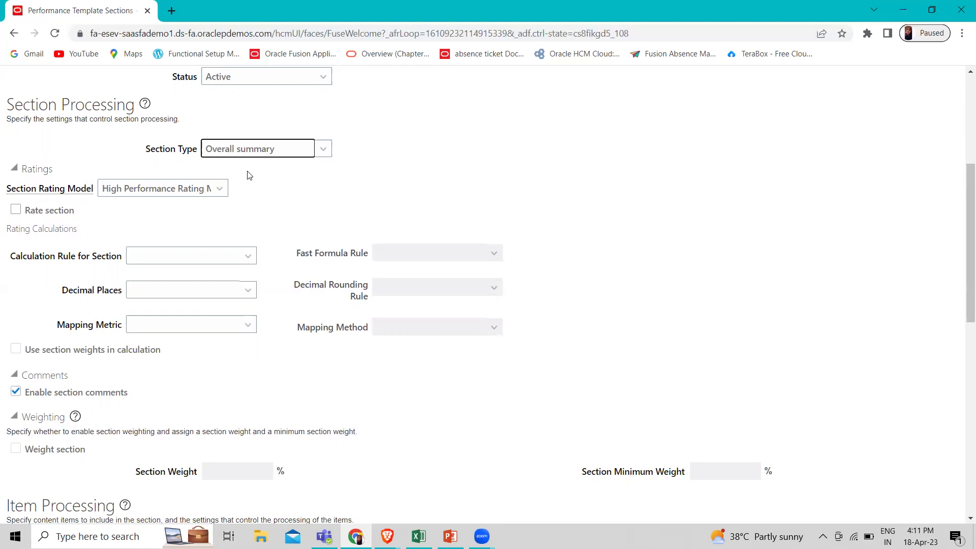
Examine the comments and weighting settings, calculation rules, section types and rating models offered for the Overall summary section.
scroll(249, 176, down, 1)
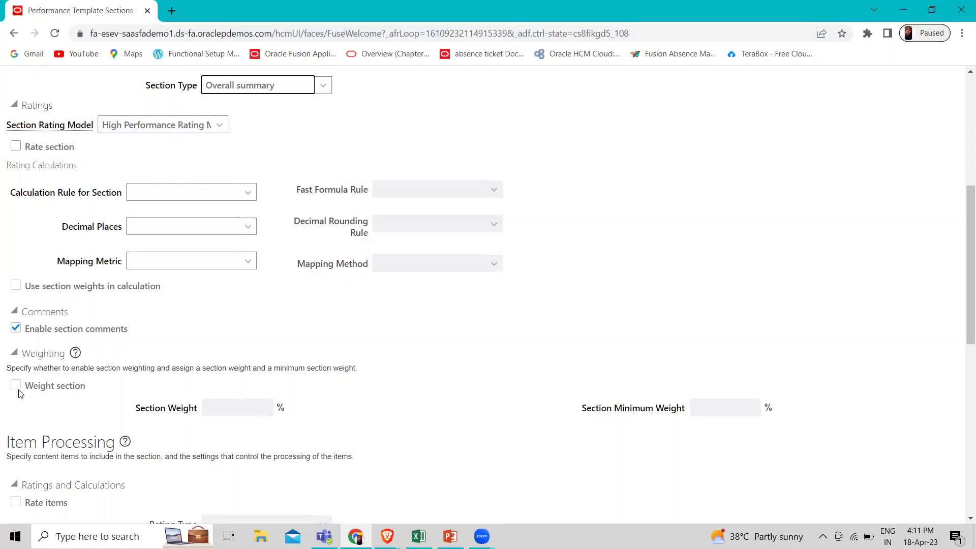
scroll(19, 394, down, 1)
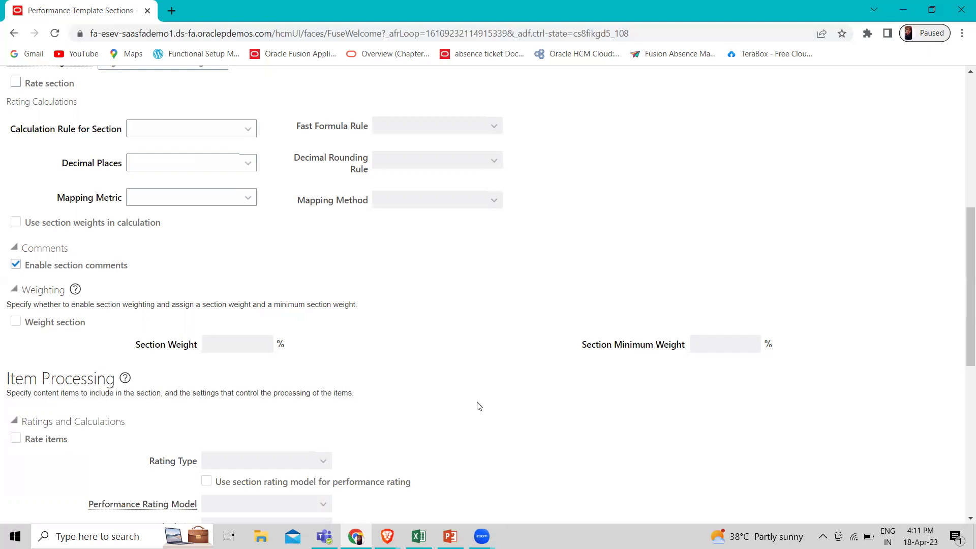
scroll(449, 409, up, 3)
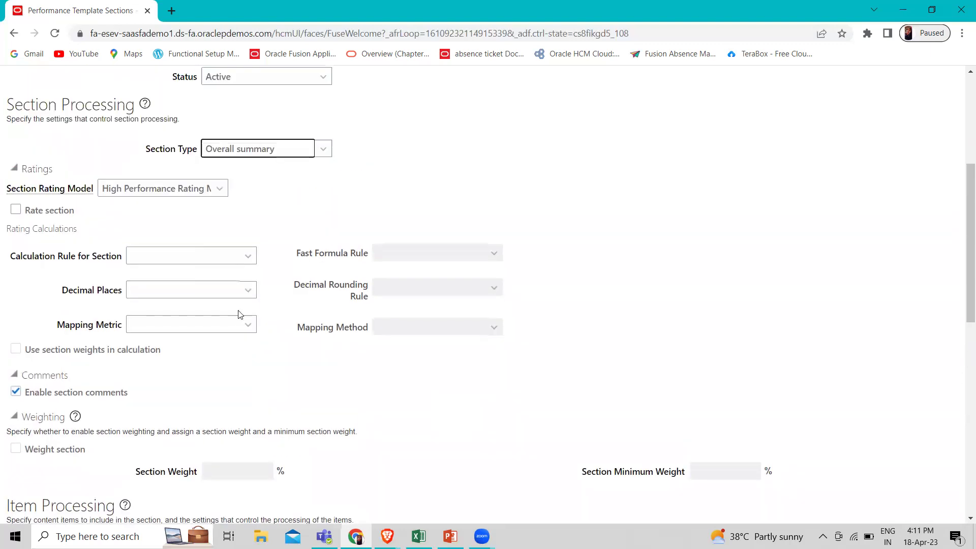
click(206, 262)
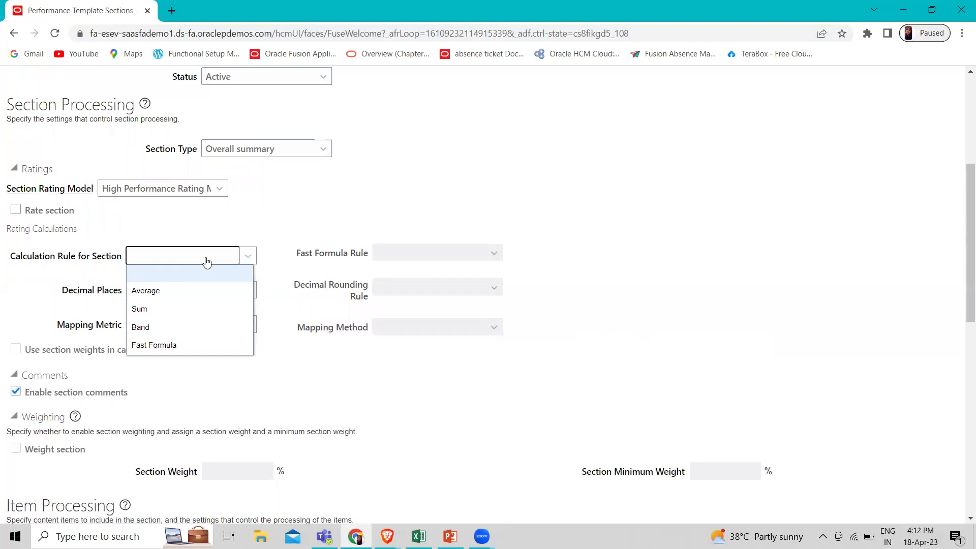
click(312, 159)
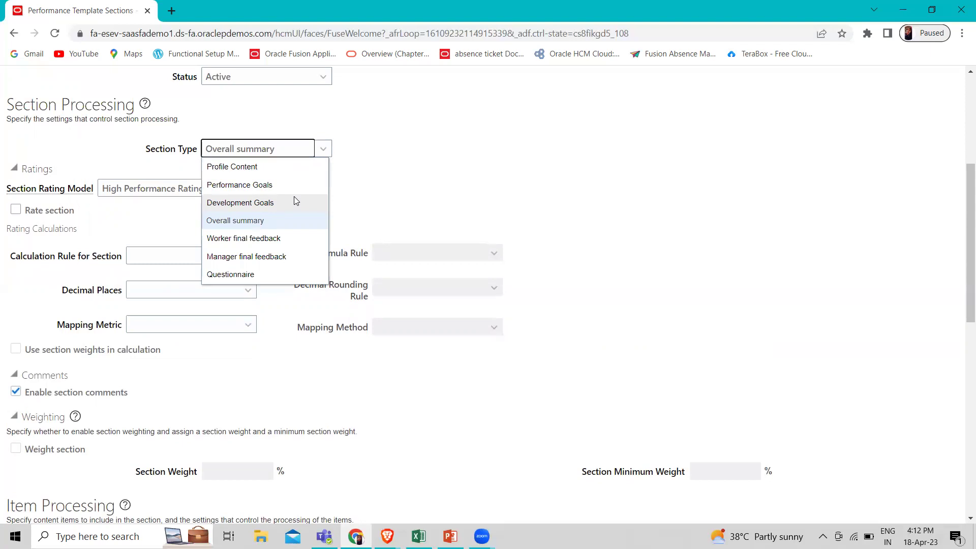
click(434, 189)
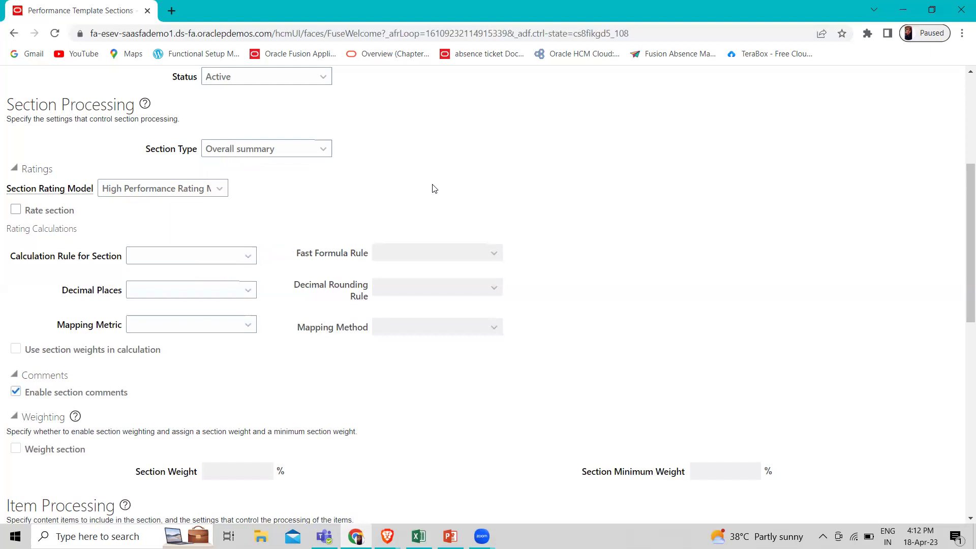
click(214, 256)
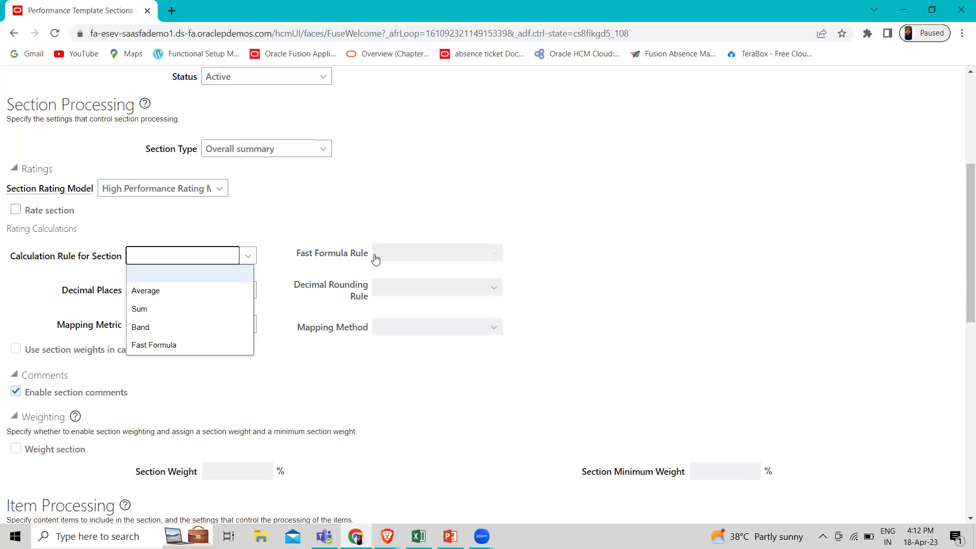
click(87, 296)
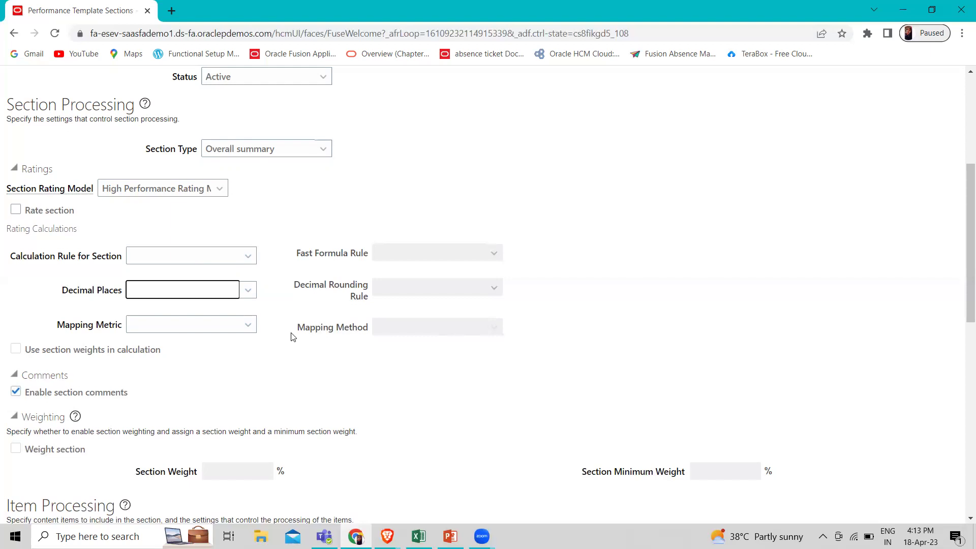
scroll(292, 336, up, 1)
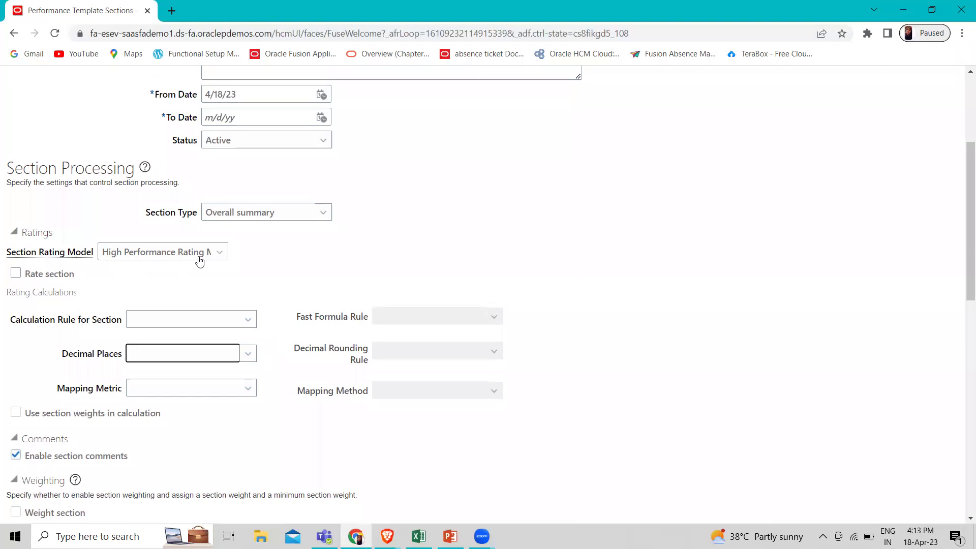
click(219, 254)
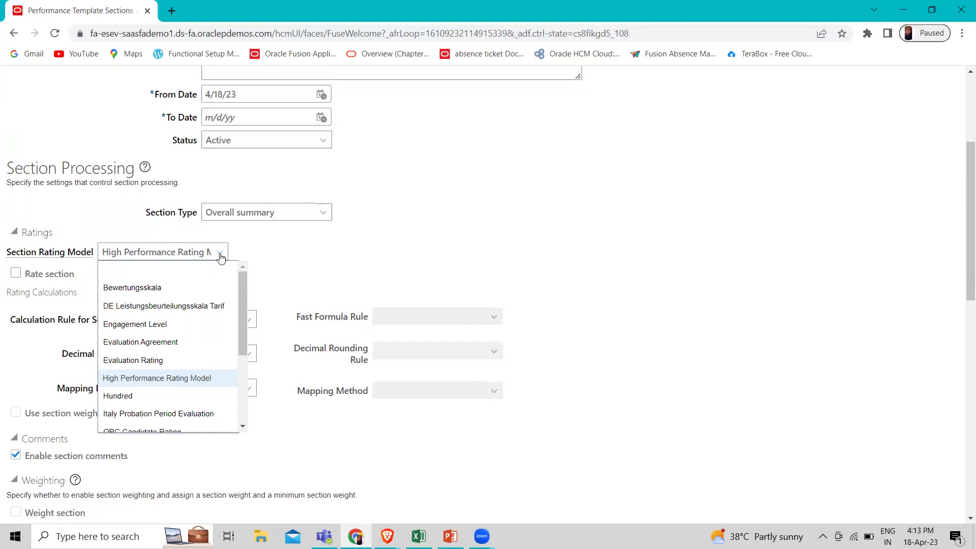
click(279, 263)
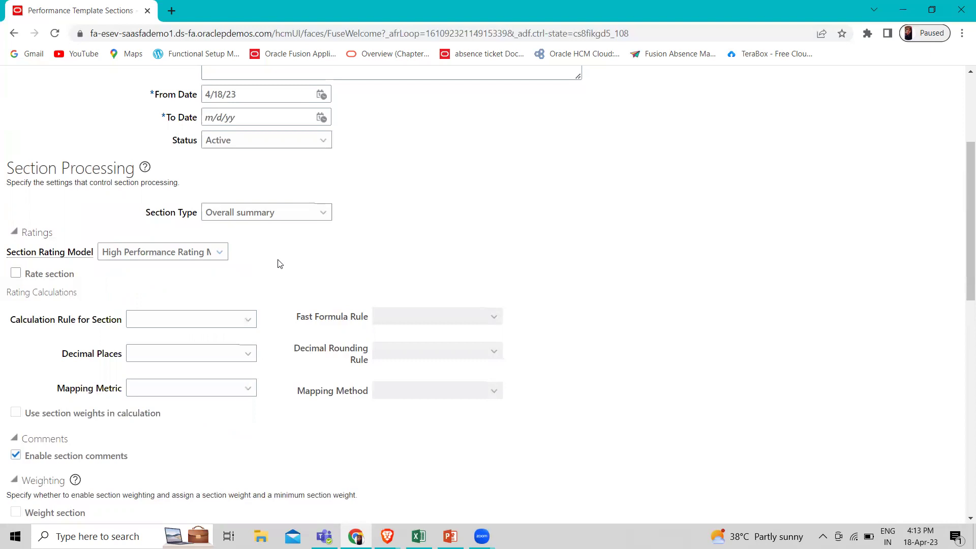
Set the section type to Profile Content under Section Processing.
scroll(280, 263, down, 1)
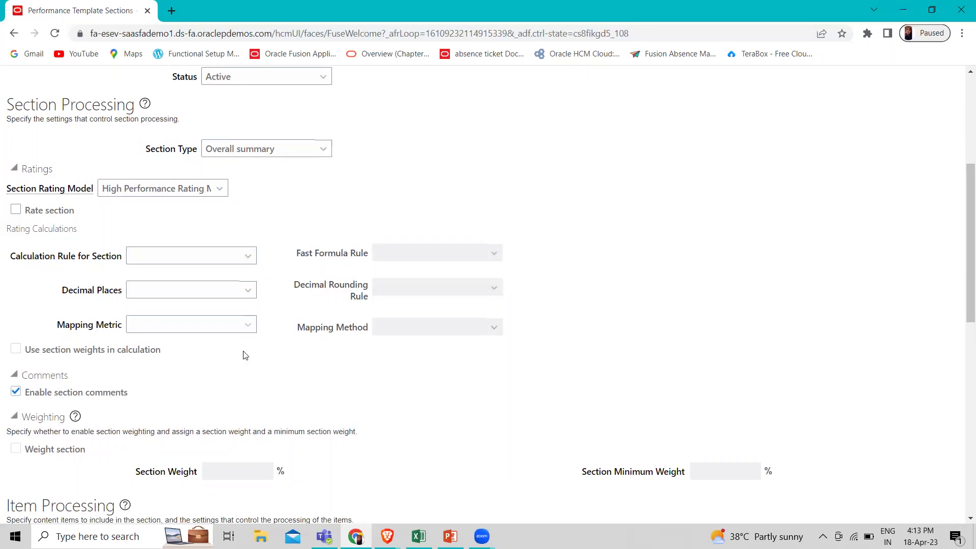
scroll(241, 369, down, 2)
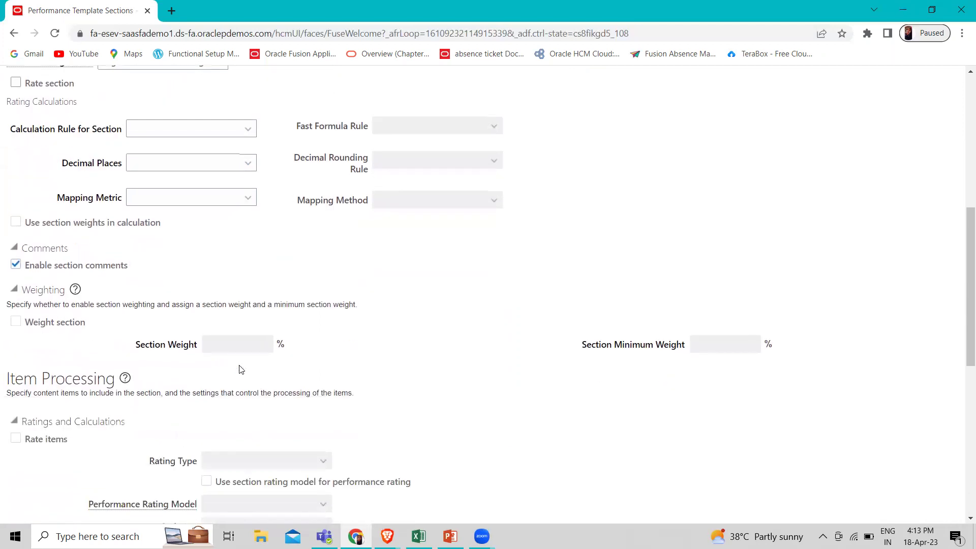
scroll(241, 370, down, 1)
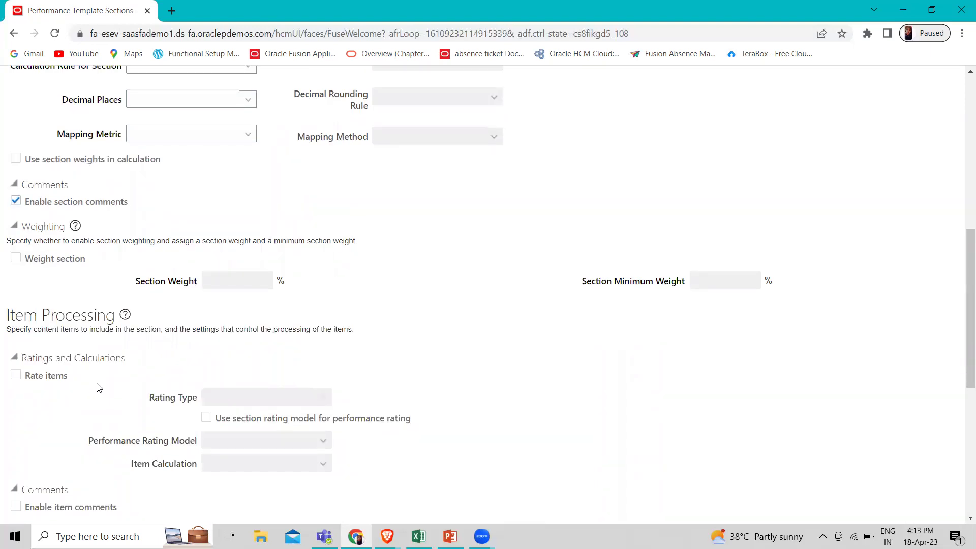
scroll(99, 388, down, 1)
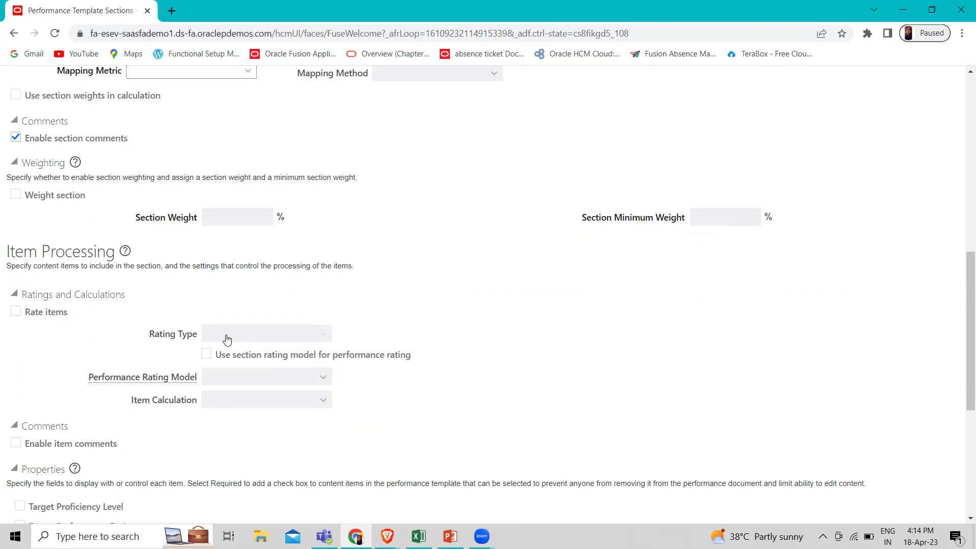
scroll(439, 268, up, 5)
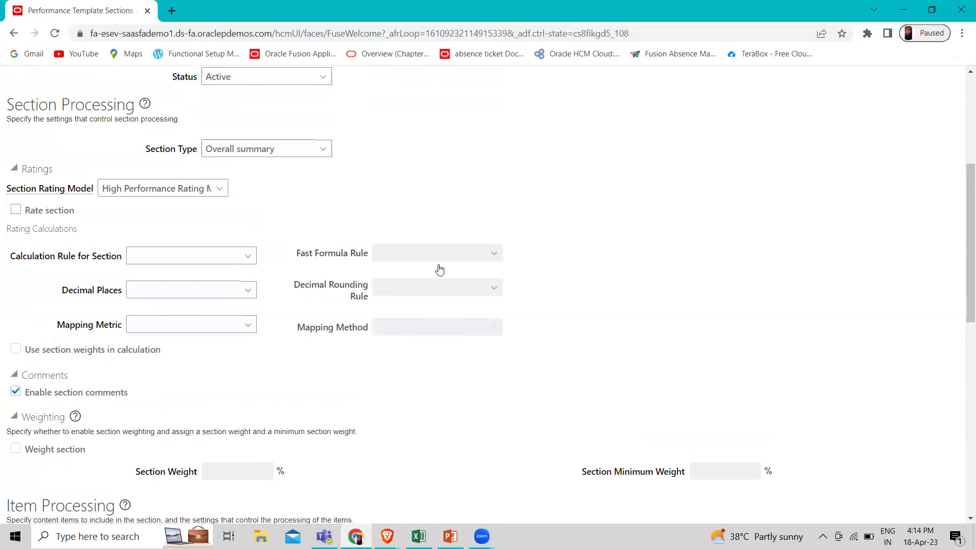
click(308, 153)
click(234, 167)
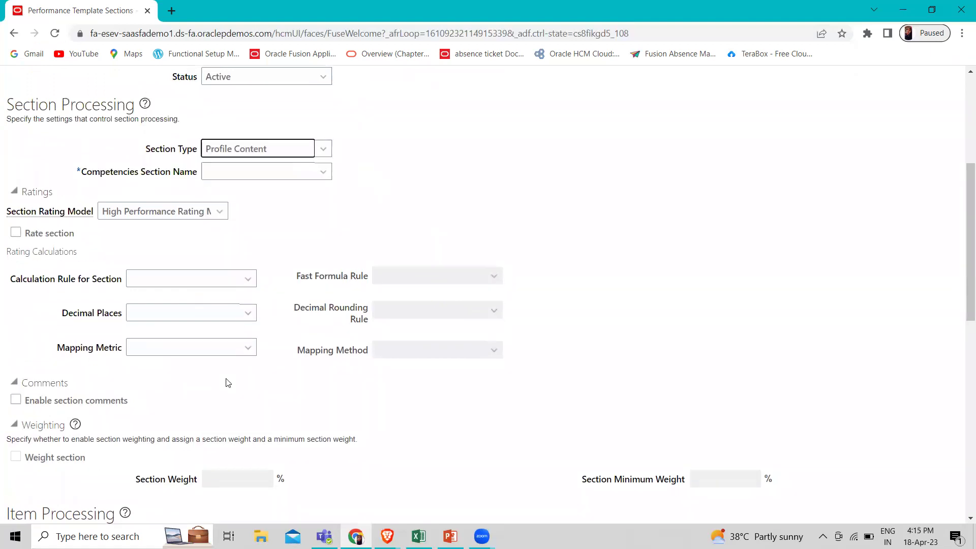
Enable items and item rating under Item Processing, and review the available rating types.
scroll(228, 383, down, 3)
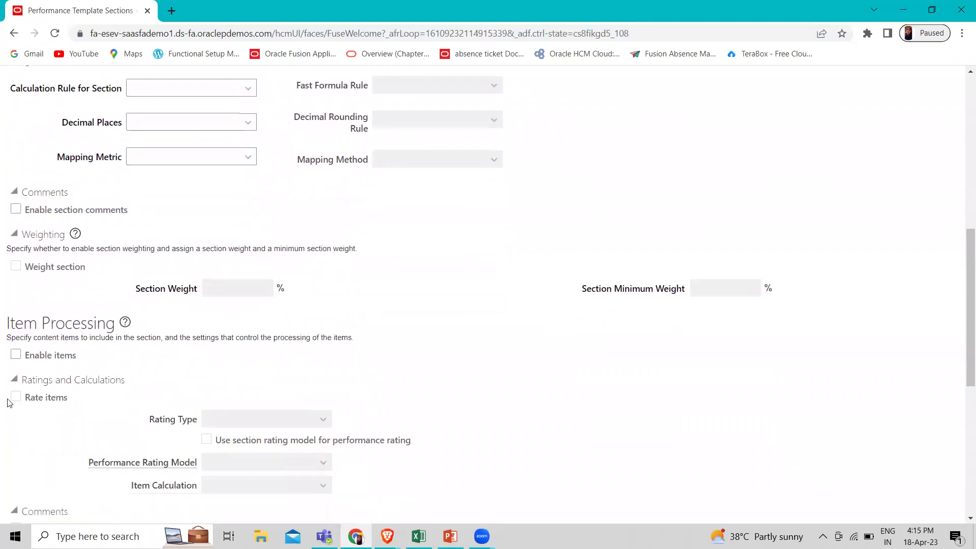
click(16, 355)
click(16, 397)
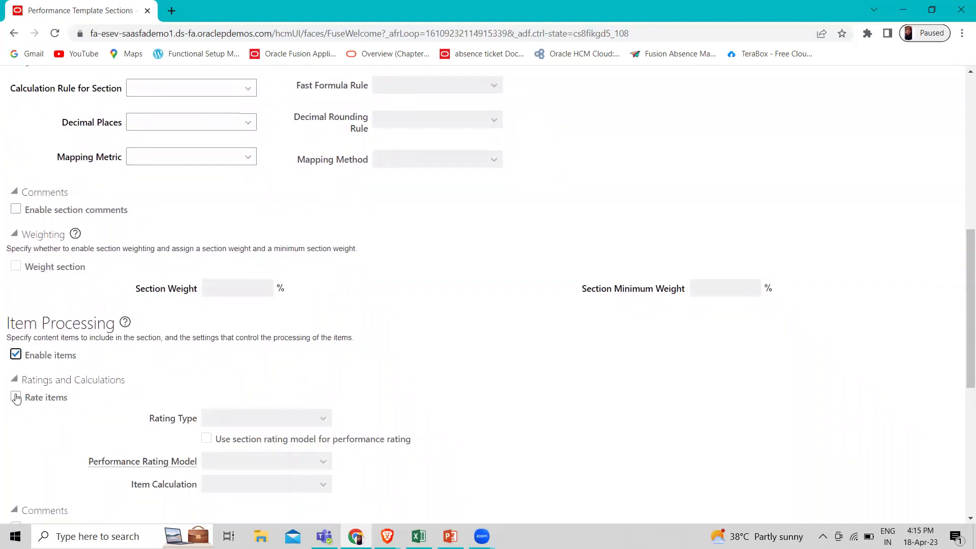
click(273, 424)
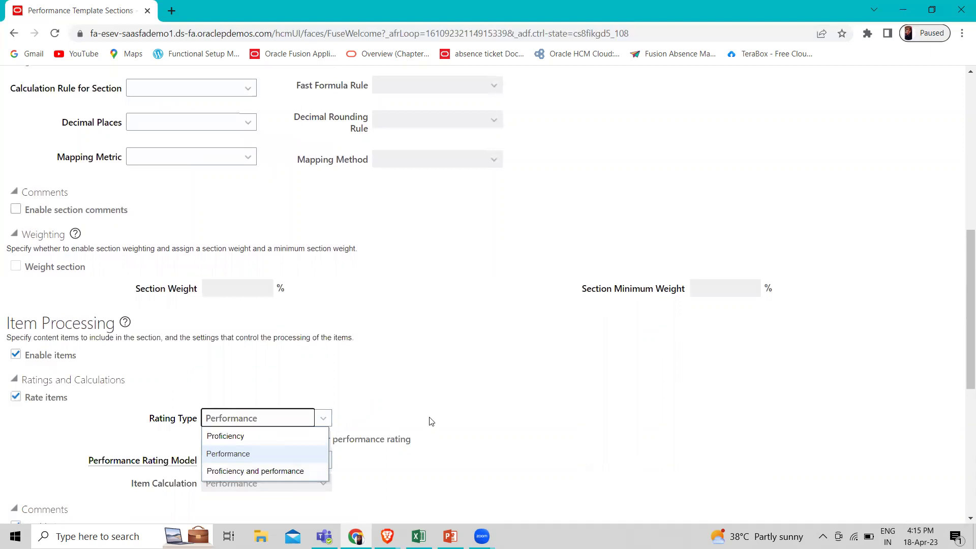
scroll(431, 422, up, 8)
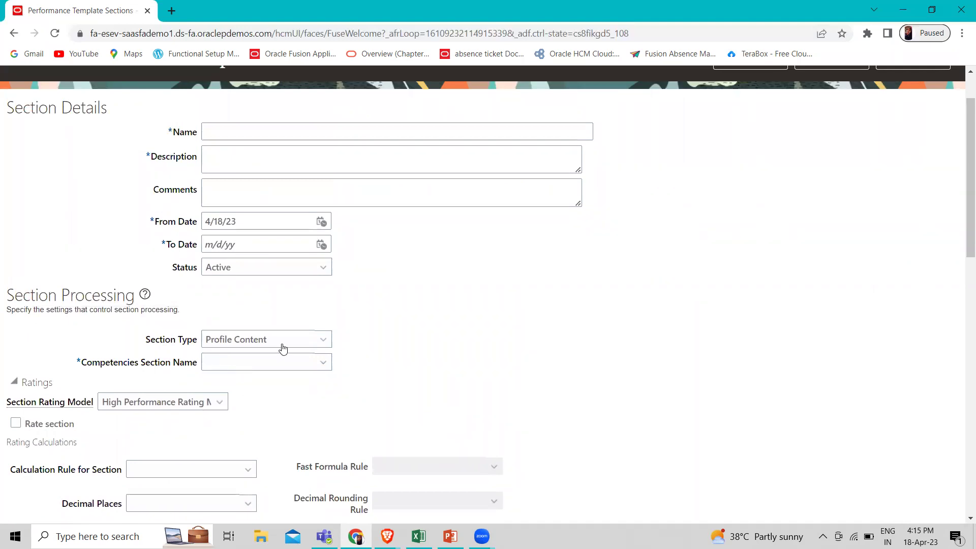
scroll(285, 418, down, 9)
click(320, 354)
click(410, 421)
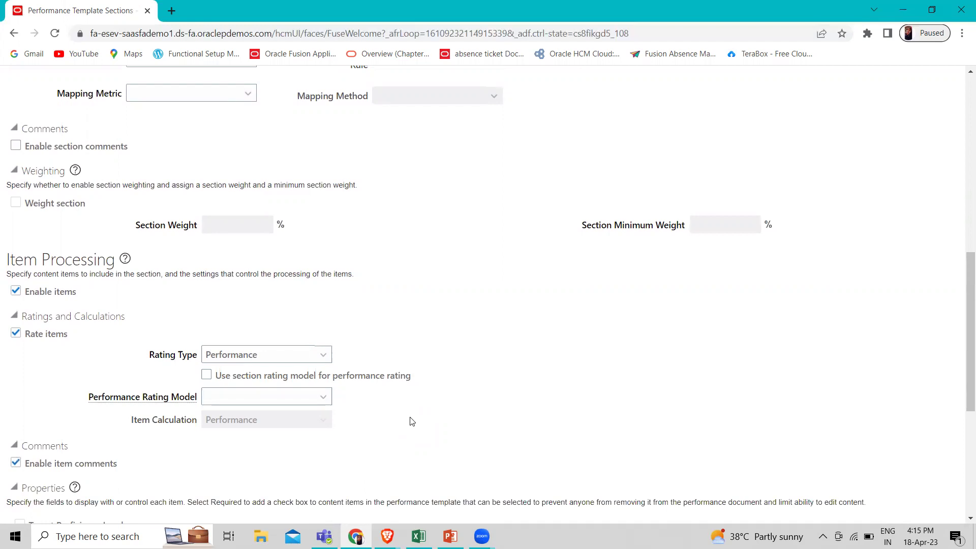
Try populating the section with competencies using a profile, review the profile types, and clear the option again.
scroll(412, 421, down, 3)
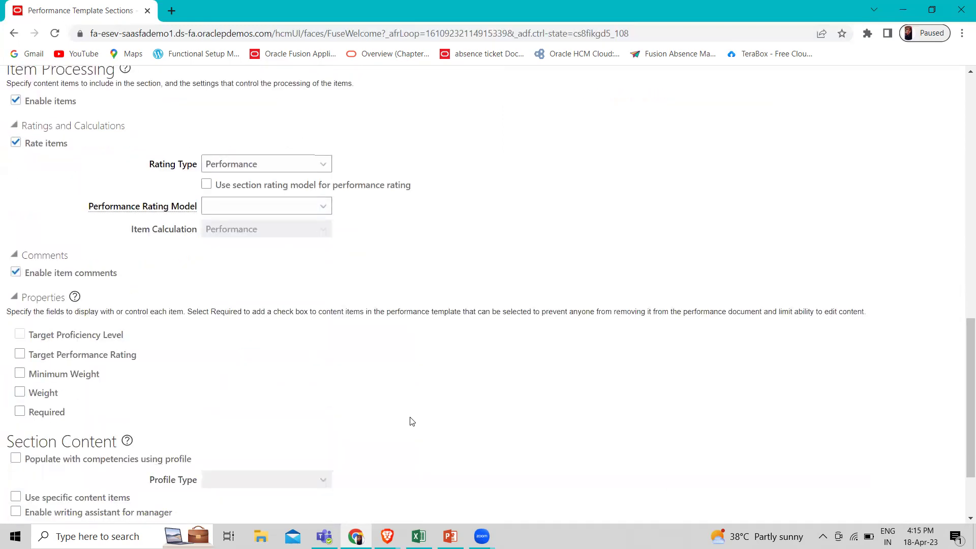
scroll(411, 422, down, 1)
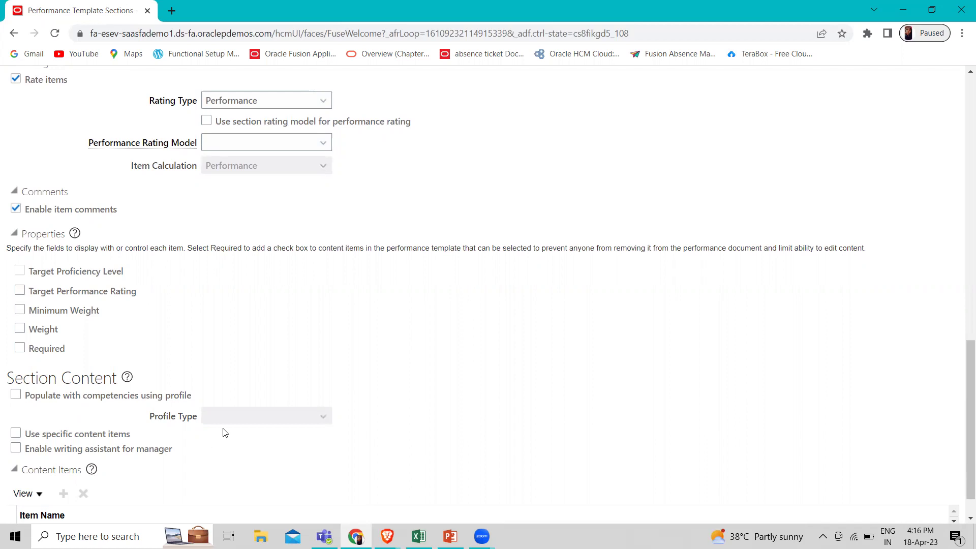
click(16, 398)
click(243, 421)
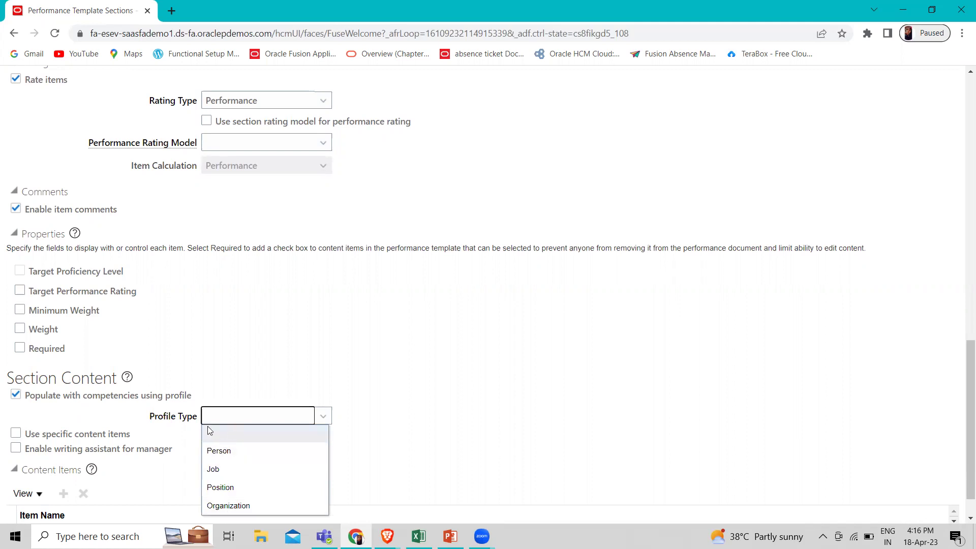
click(16, 396)
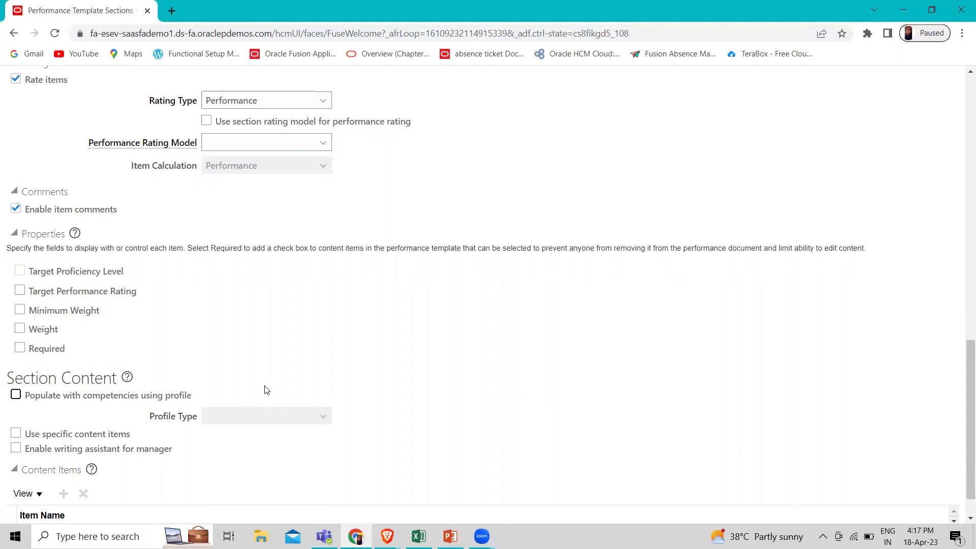
Enable the writing assistant for the manager under Section Content.
scroll(265, 390, up, 3)
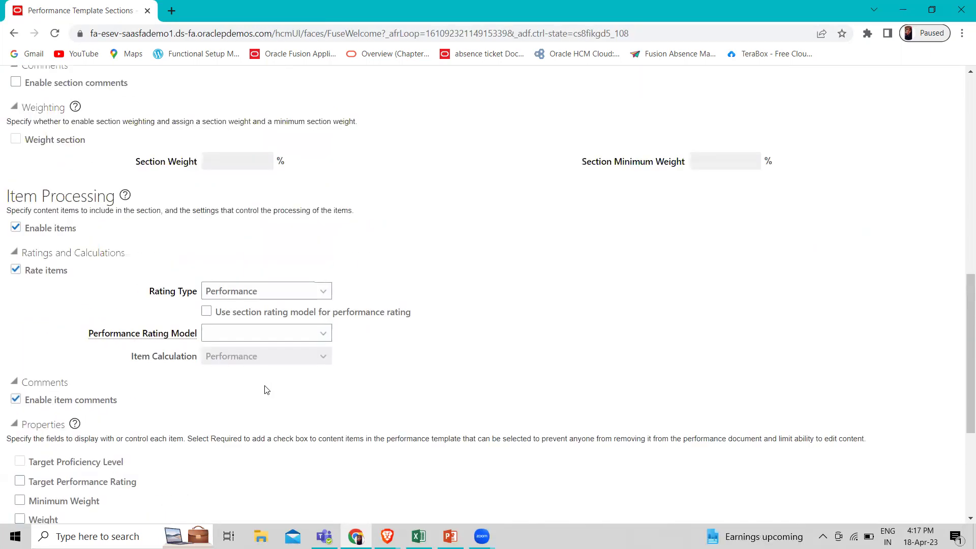
scroll(264, 390, up, 1)
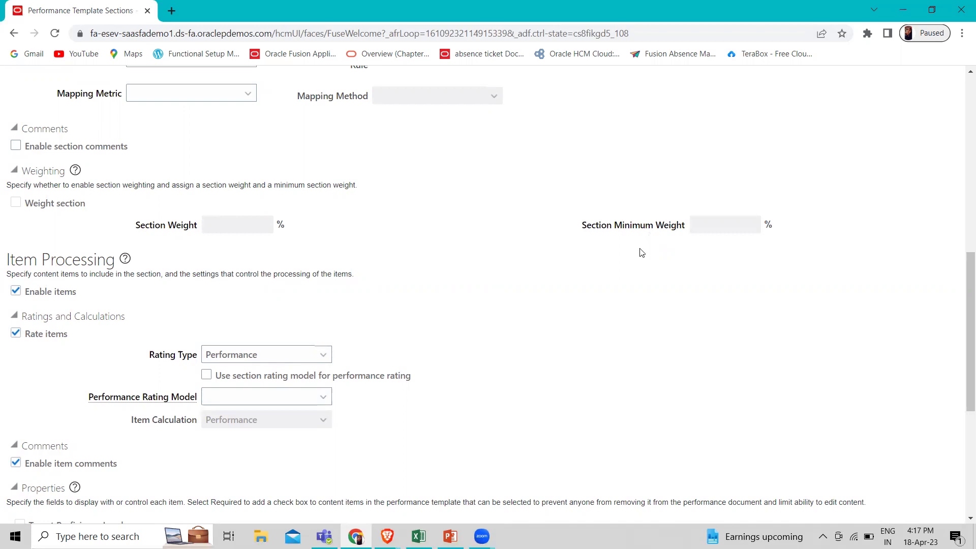
scroll(615, 359, down, 3)
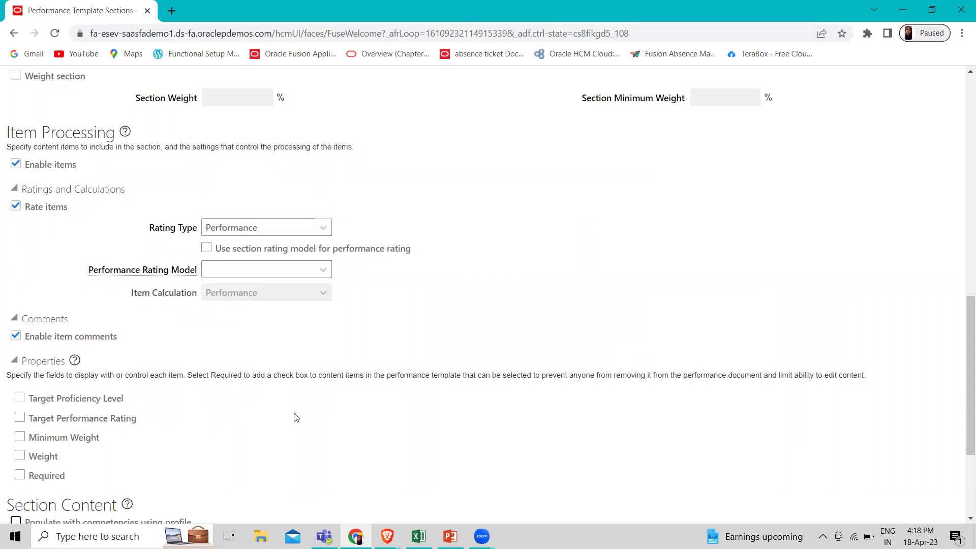
scroll(296, 418, down, 3)
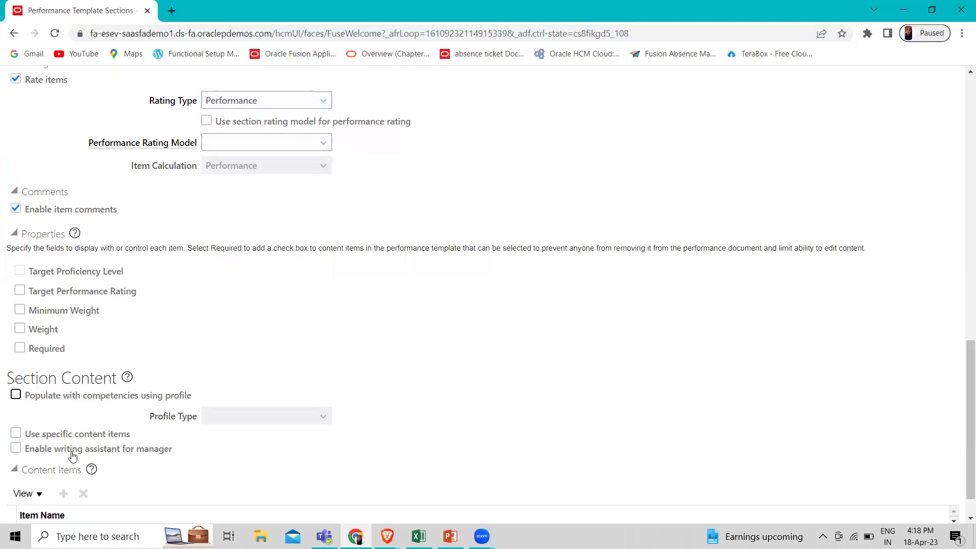
click(16, 448)
scroll(236, 460, down, 1)
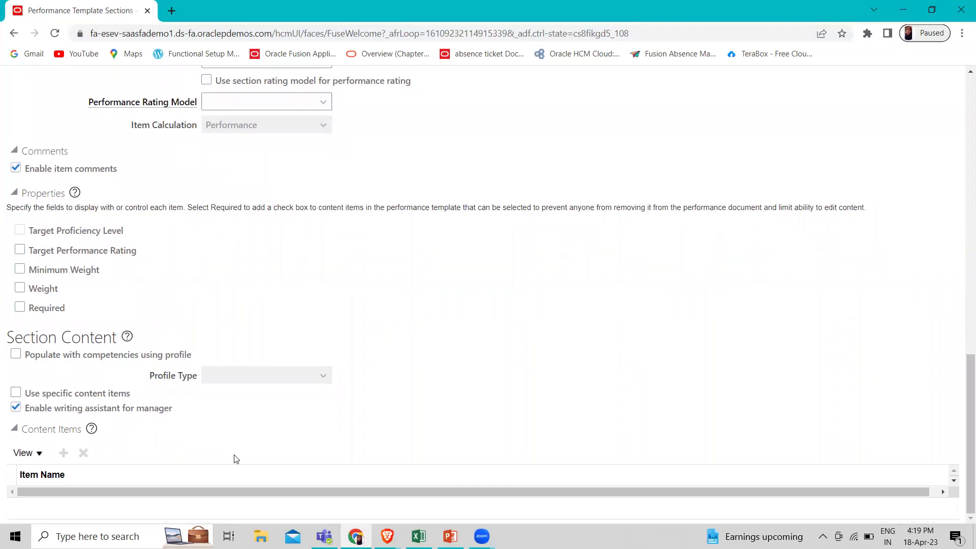
Set the section type to Performance Goals and examine the worker performance goal options under Section Content.
scroll(236, 459, up, 15)
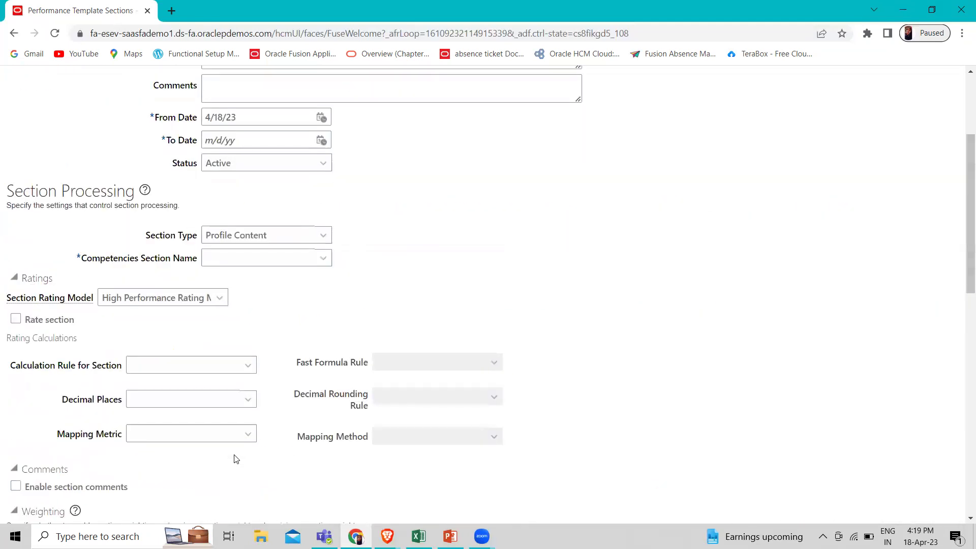
click(303, 233)
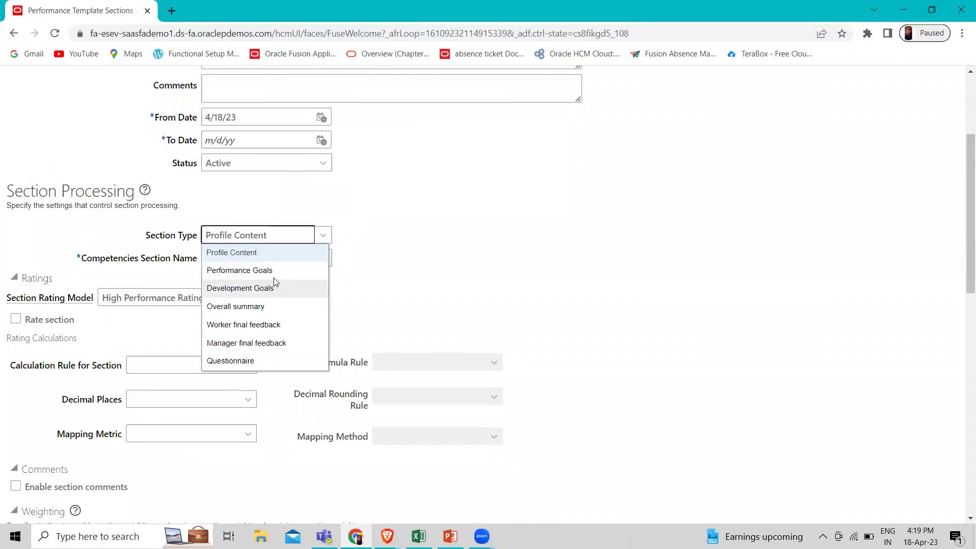
click(269, 271)
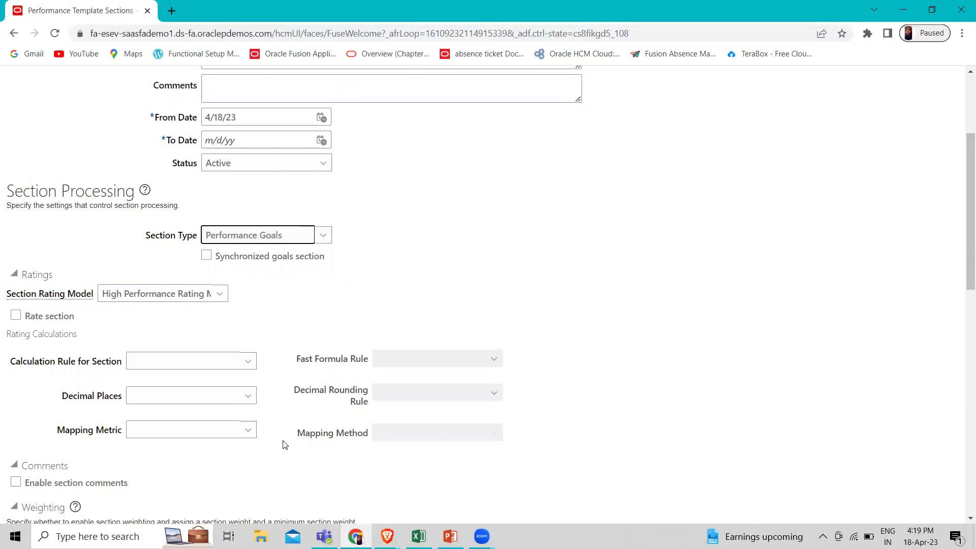
scroll(285, 445, down, 5)
scroll(284, 445, up, 5)
scroll(284, 445, down, 11)
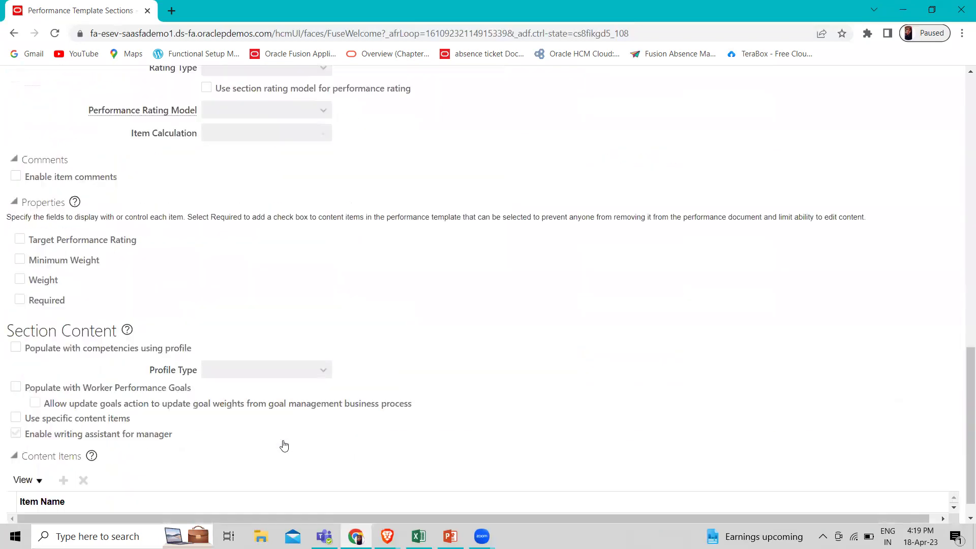
scroll(284, 446, down, 1)
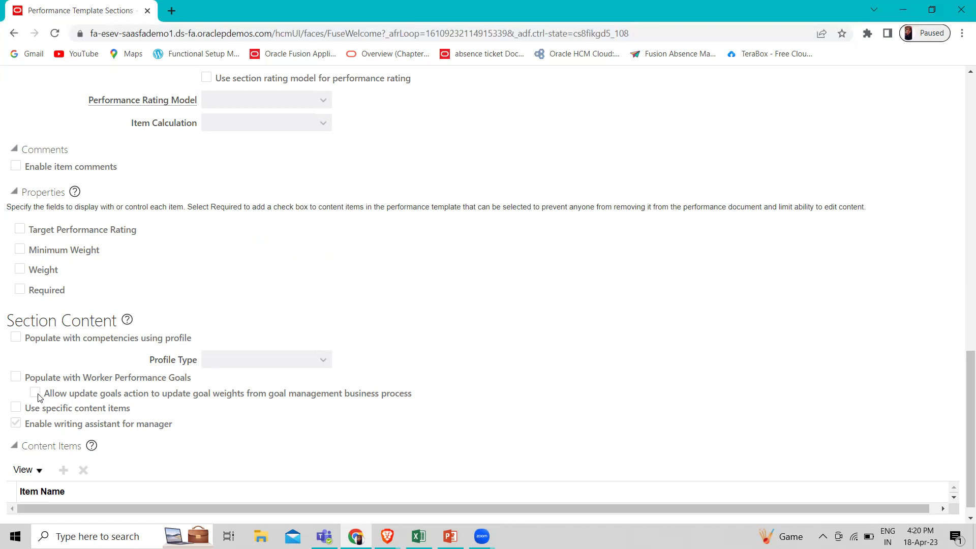
Change the section type to Development Goals and examine the options for populating development goals under Section Content.
scroll(257, 369, up, 10)
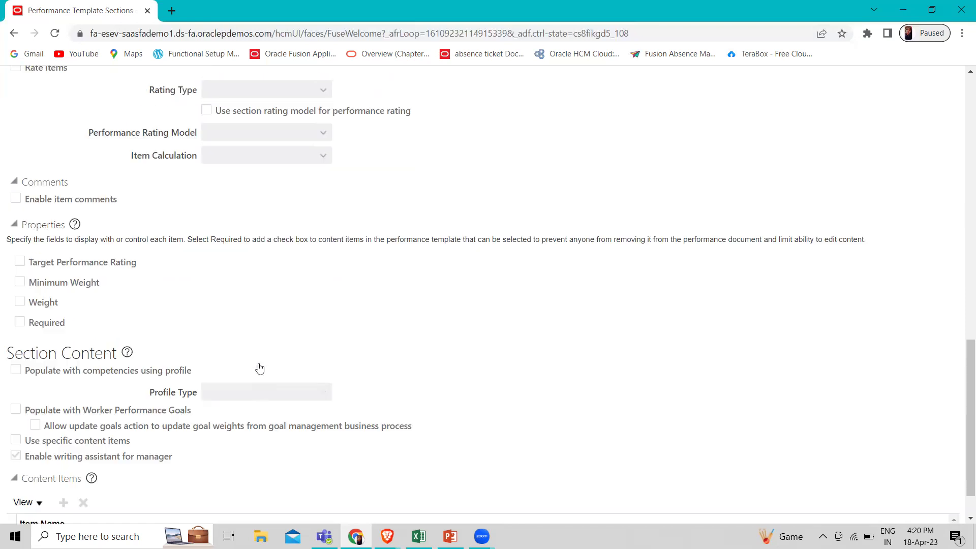
click(314, 108)
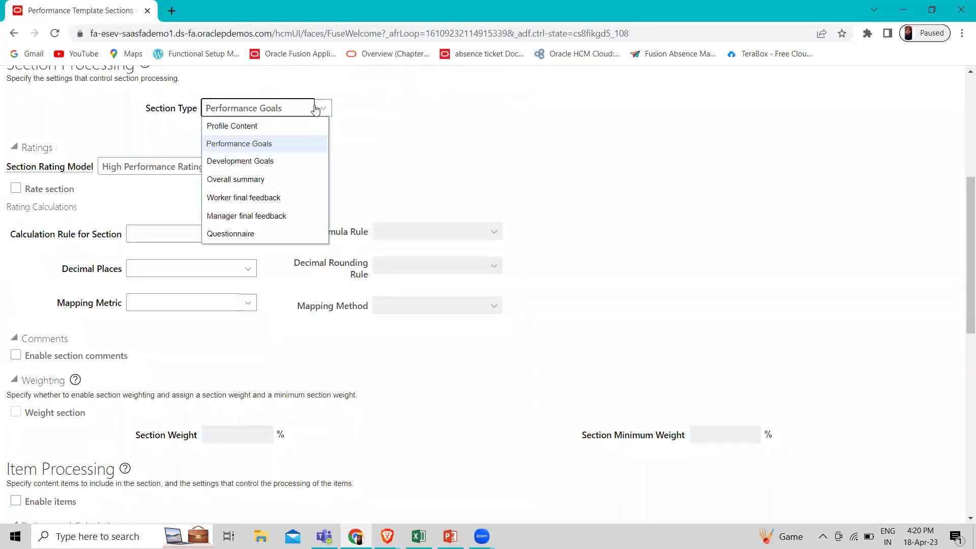
click(280, 160)
scroll(392, 480, down, 10)
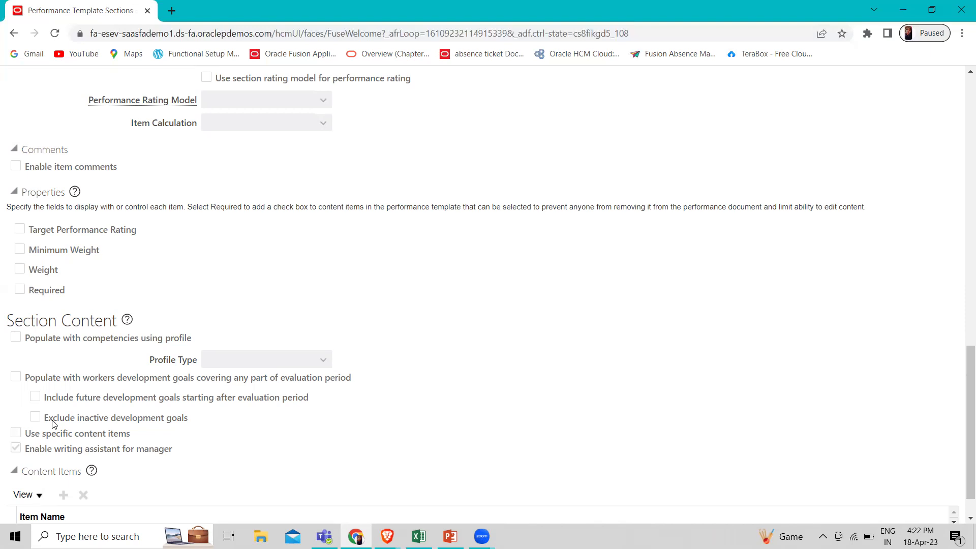
scroll(54, 424, down, 1)
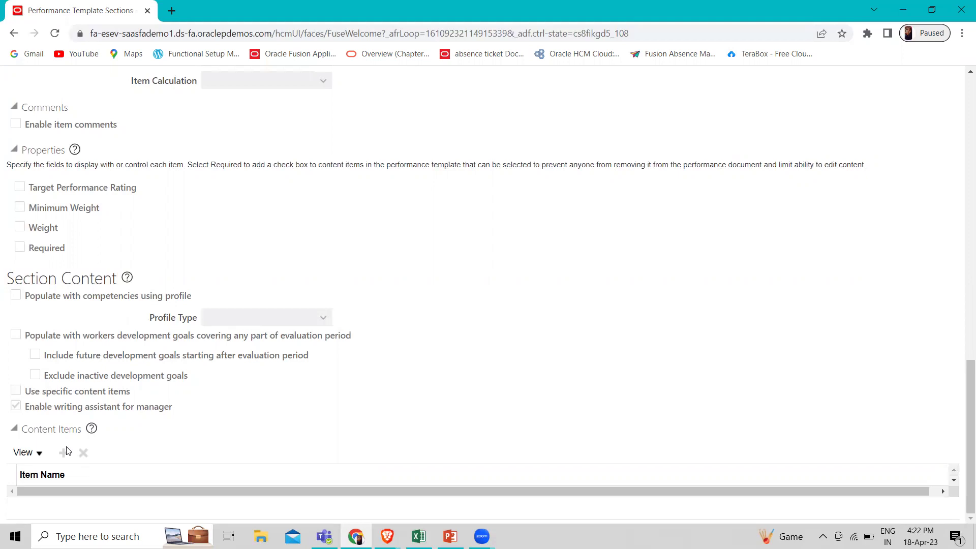
scroll(66, 451, up, 3)
scroll(66, 451, up, 15)
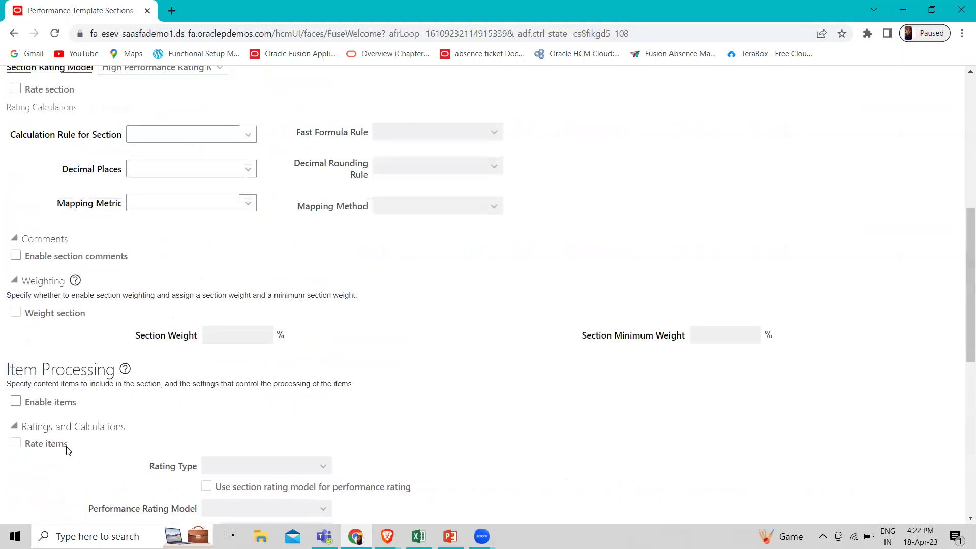
scroll(67, 451, up, 2)
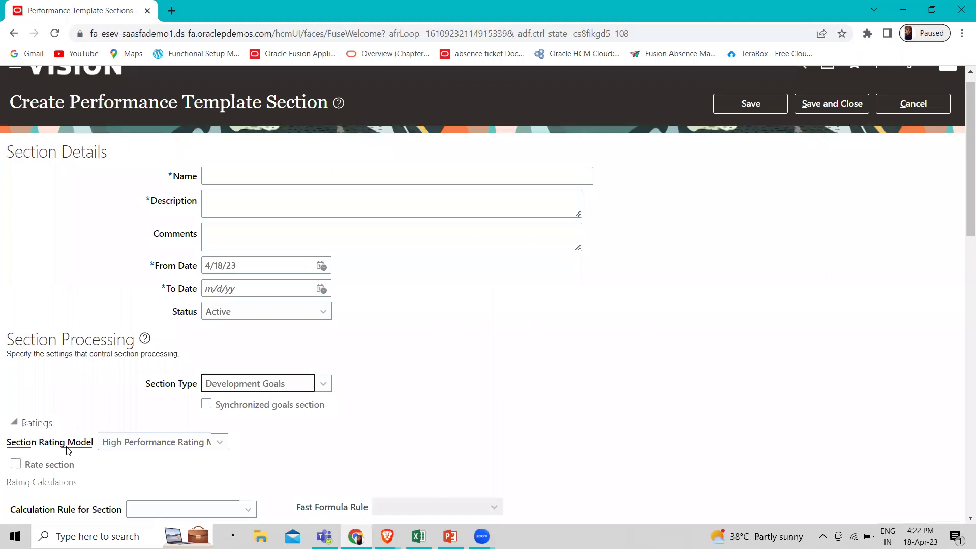